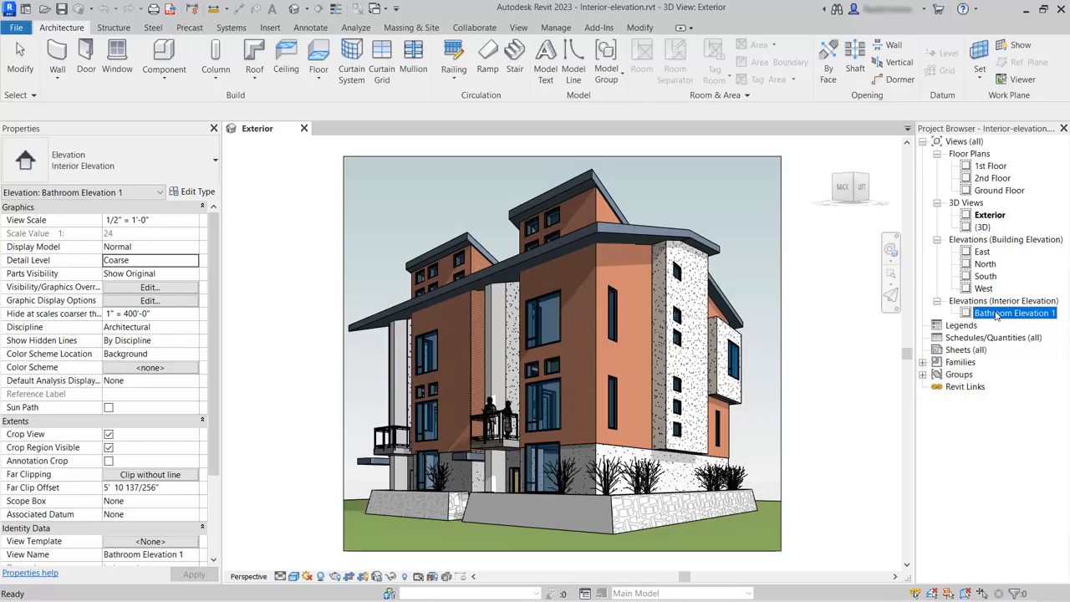
Open Bathroom Elevation 1, find its referring view and open the 2nd Floor plan at its elevation marker
{"action": "double_click", "coordinate": [997, 313]}
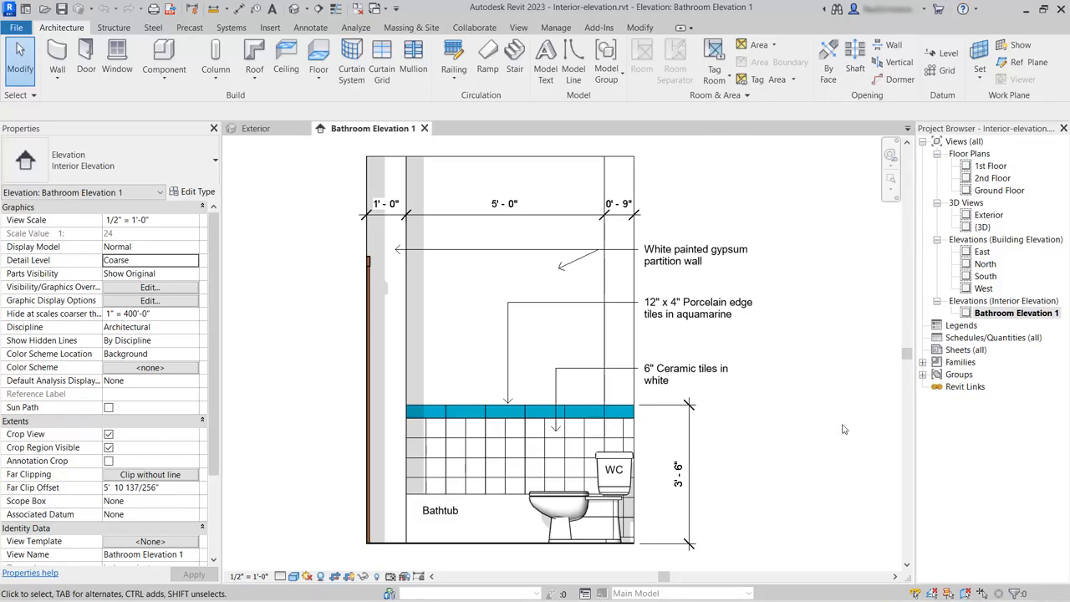
{"action": "right_click", "coordinate": [1005, 317]}
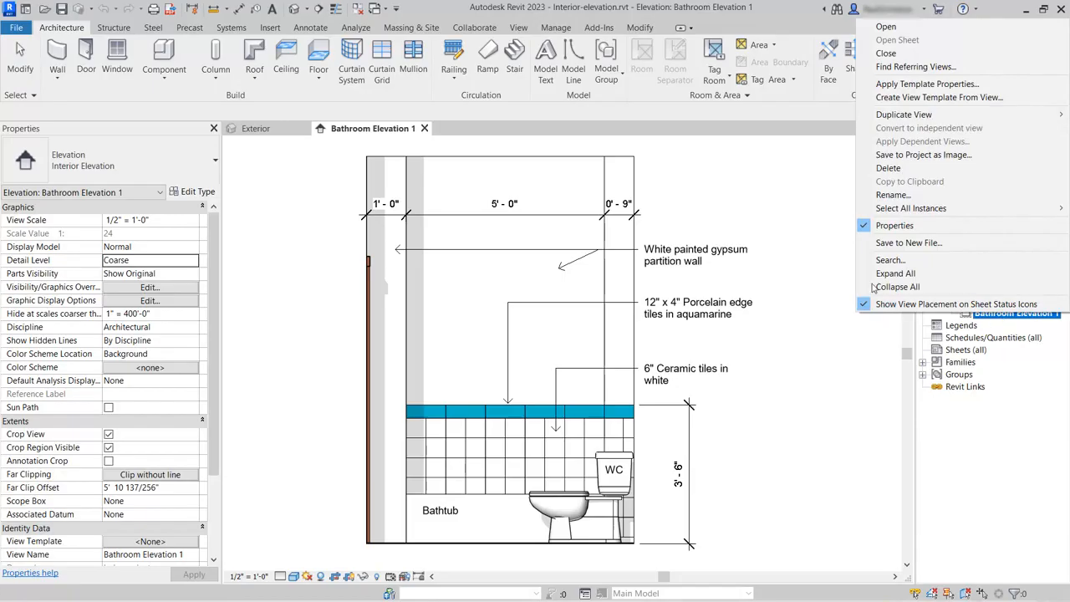
{"action": "left_click", "coordinate": [909, 67]}
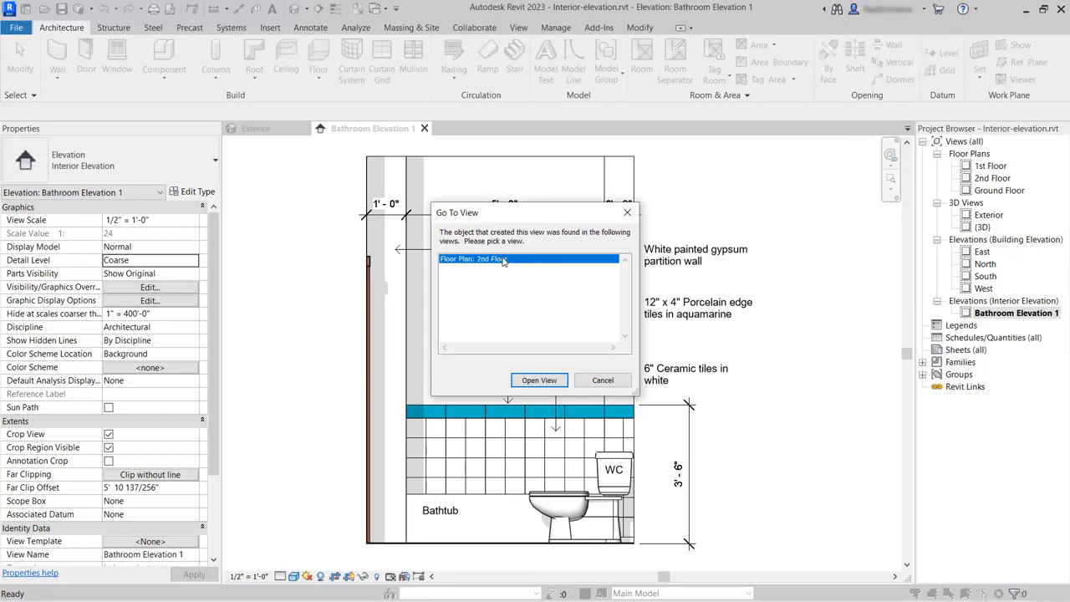
{"action": "left_click", "coordinate": [539, 381]}
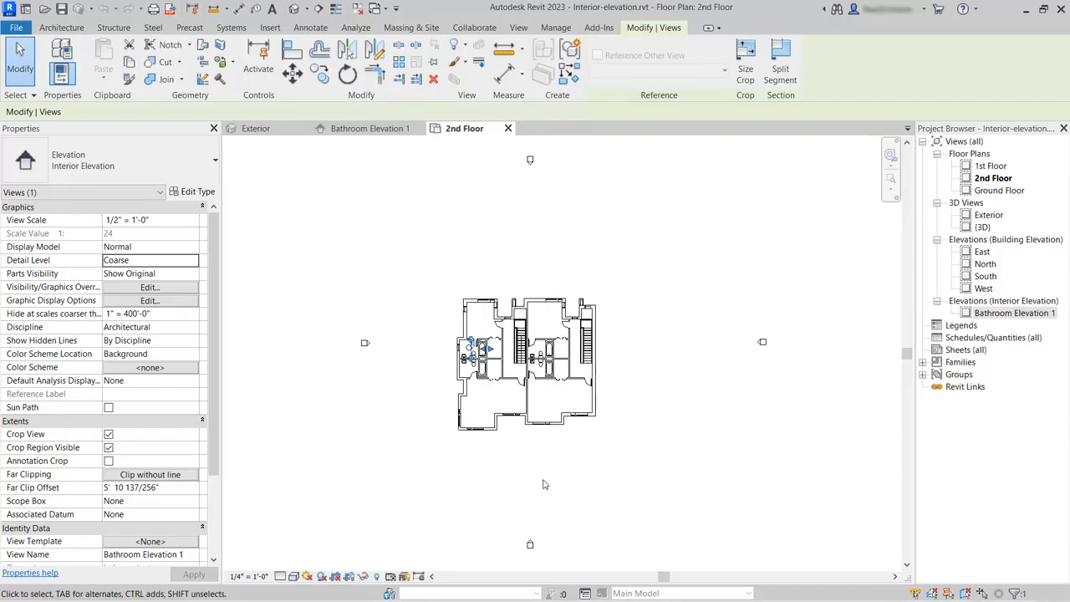
{"action": "scroll", "coordinate": [471, 344], "scroll_direction": "up", "scroll_amount": 8}
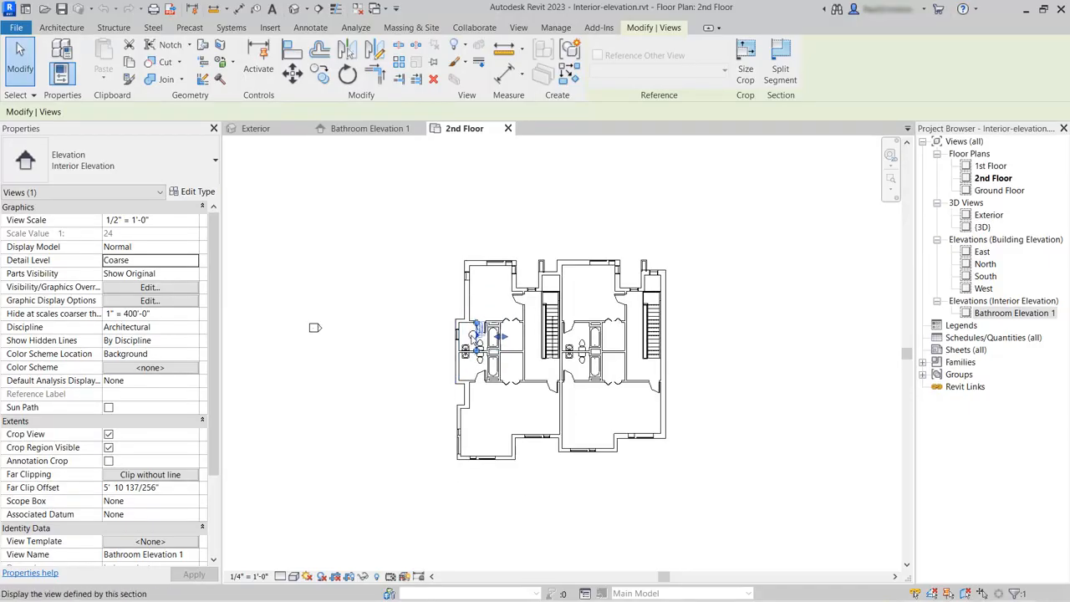
{"action": "scroll", "coordinate": [469, 342], "scroll_direction": "up", "scroll_amount": 6}
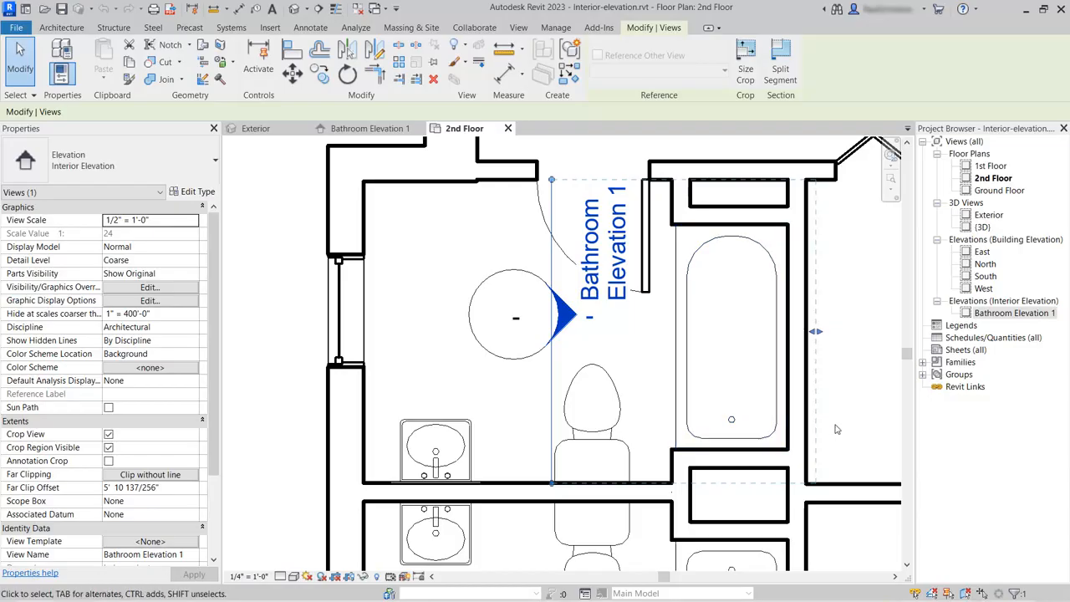
Add an elevation facing the sink and toilet wall to the bathroom's elevation marker and rename the view Bathroom Elevation 2
{"action": "left_click", "coordinate": [502, 363]}
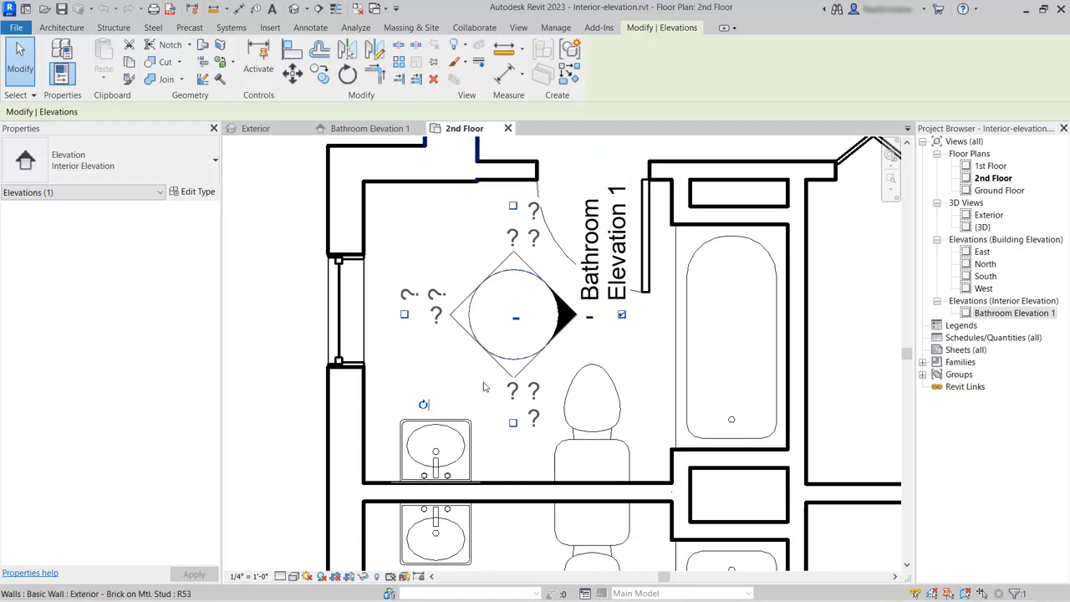
{"action": "left_click", "coordinate": [513, 424]}
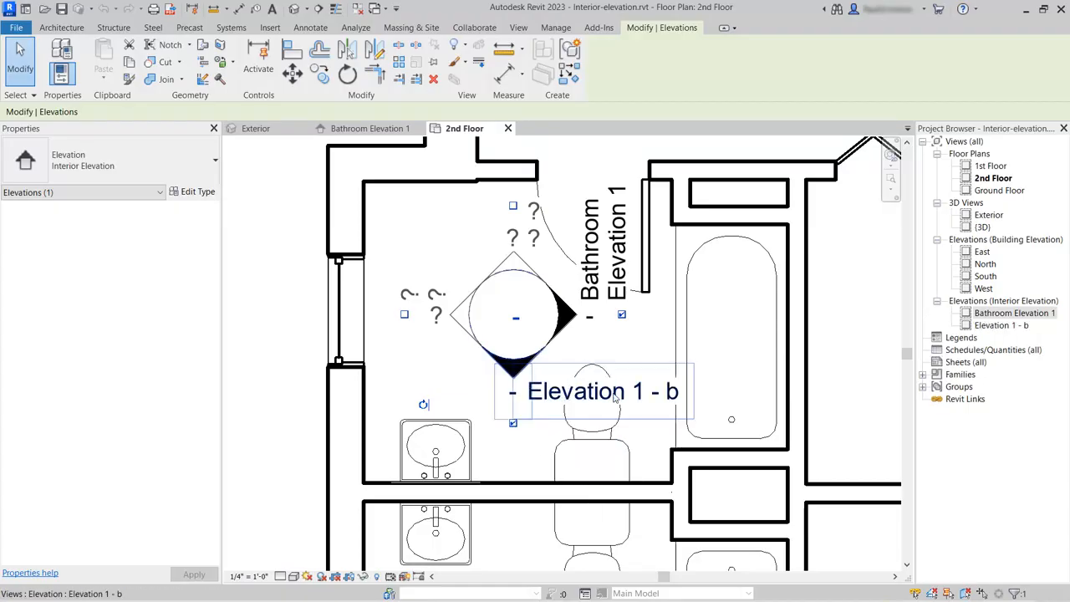
{"action": "right_click", "coordinate": [992, 328]}
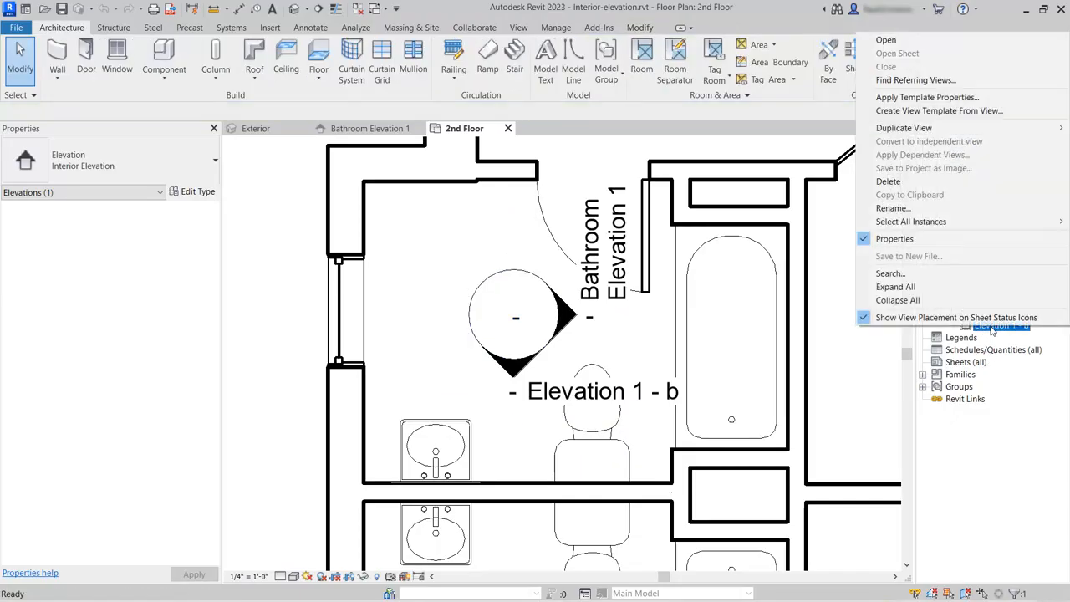
{"action": "left_click", "coordinate": [892, 208]}
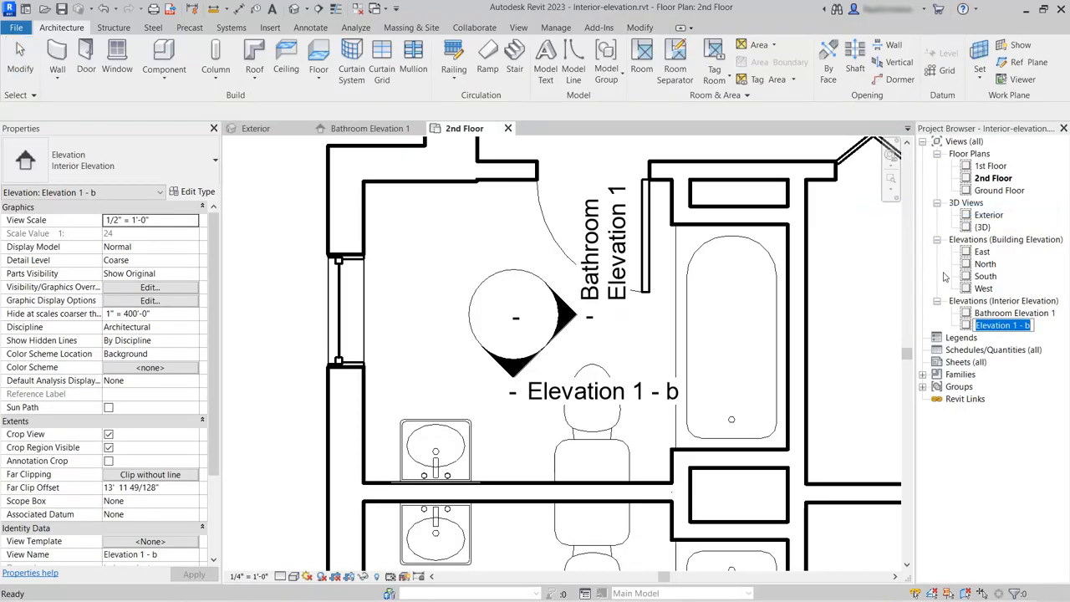
{"action": "type", "text": "Bathroom Elevation"}
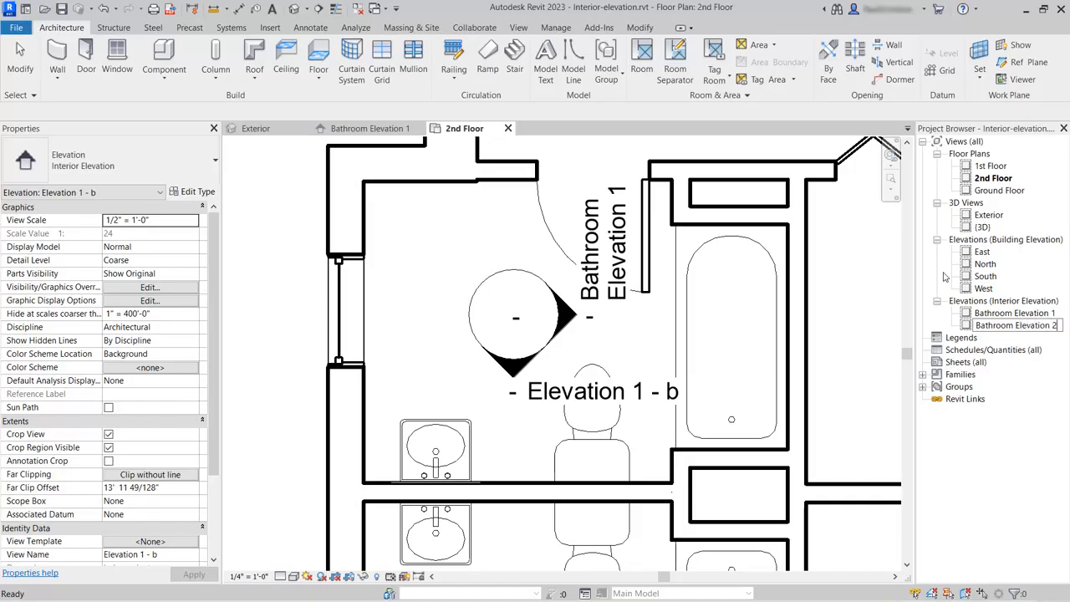
{"action": "key", "text": "Return"}
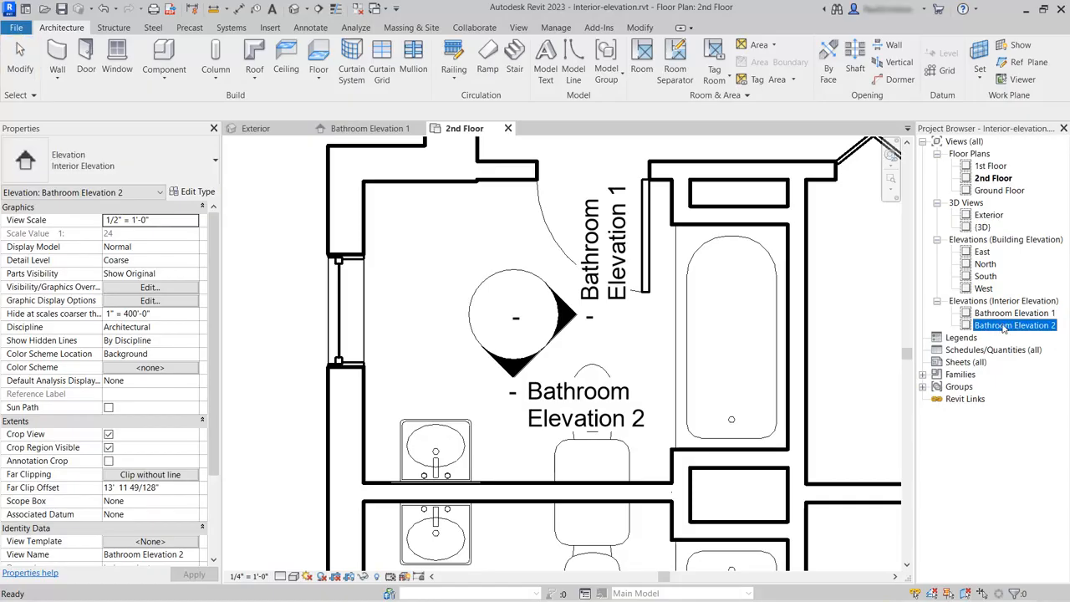
In the 2nd Floor plan, extend Bathroom Elevation 2's view line to the inner face of the exterior window wall
{"action": "double_click", "coordinate": [1004, 326]}
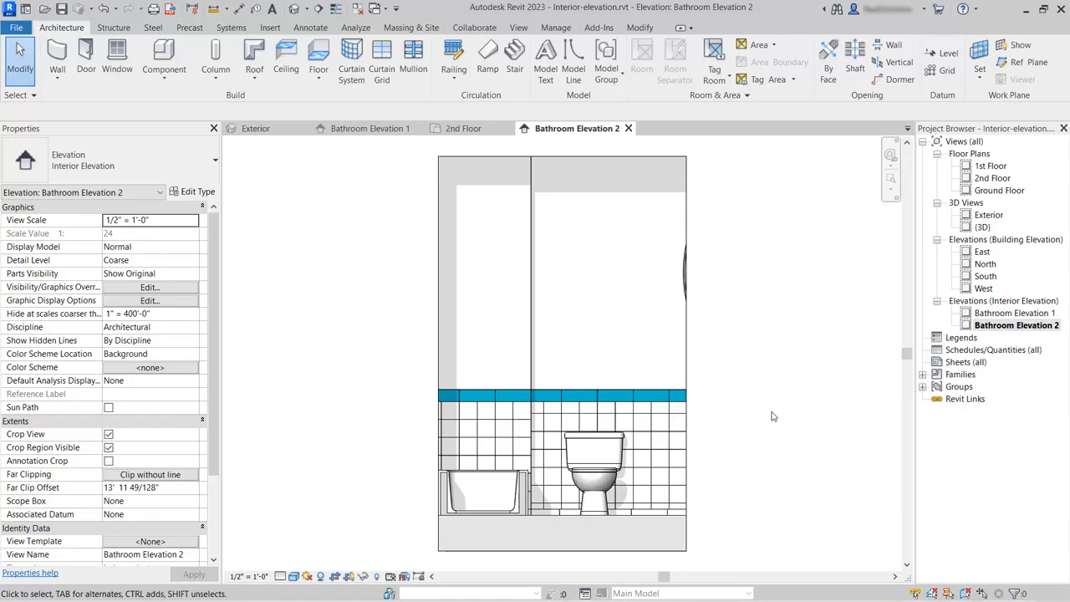
{"action": "left_click", "coordinate": [465, 129]}
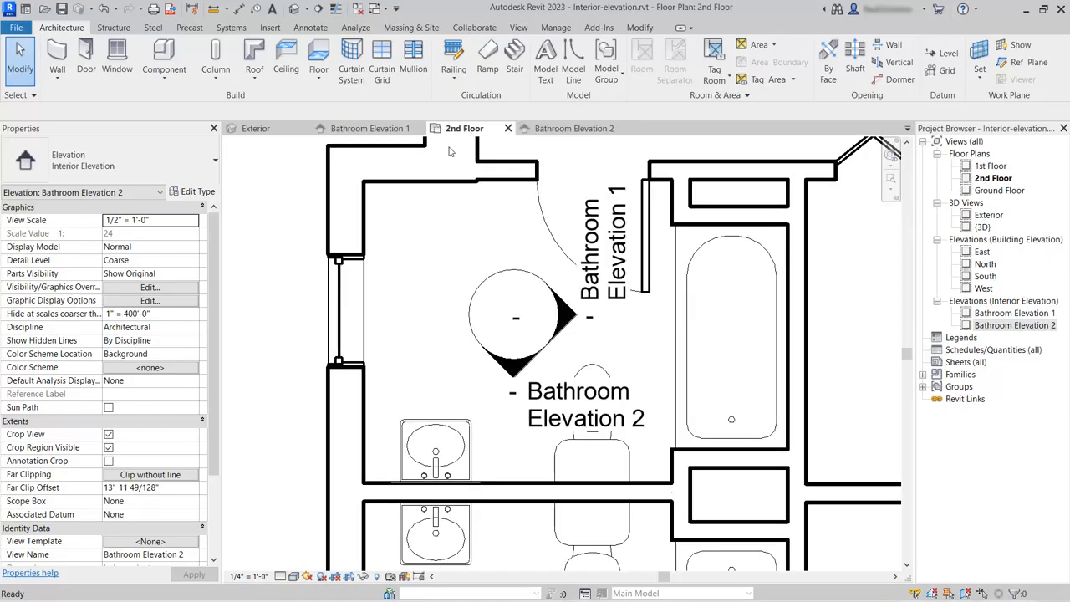
{"action": "left_click", "coordinate": [518, 376]}
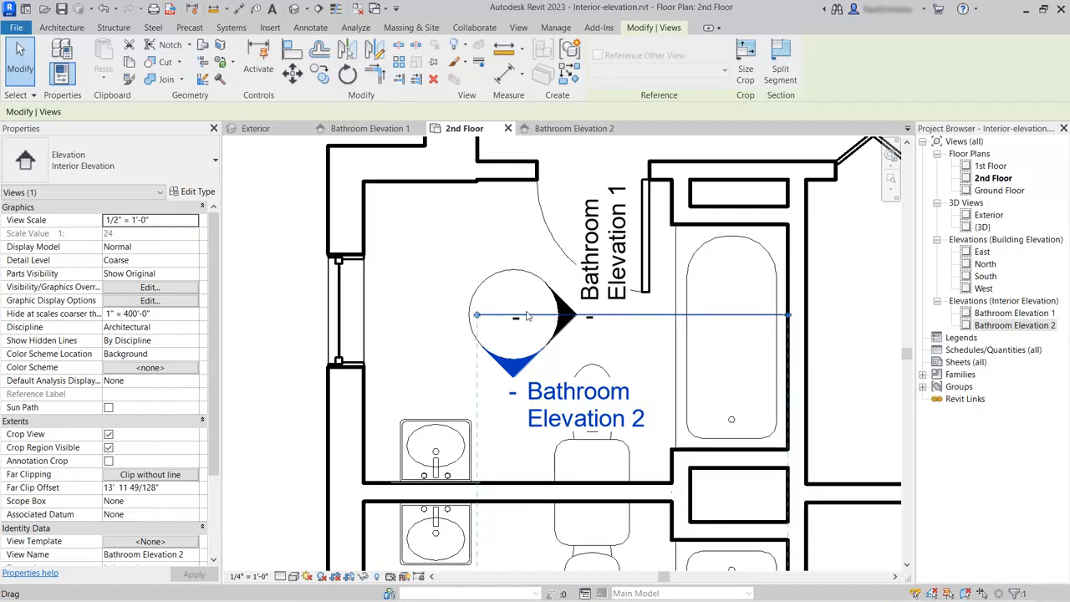
{"action": "scroll", "coordinate": [483, 216], "scroll_direction": "down", "scroll_amount": 2}
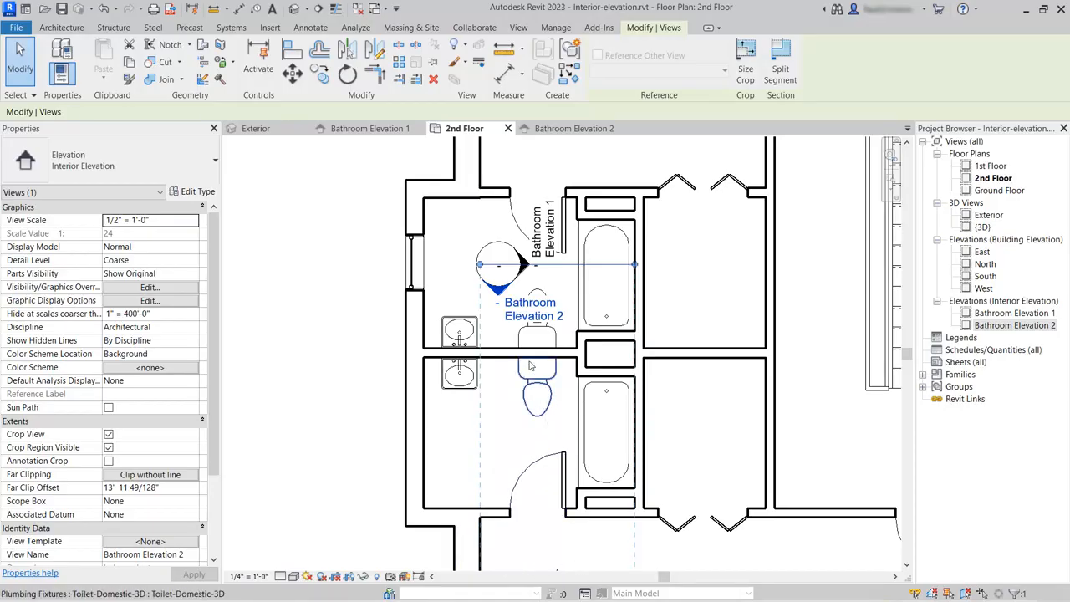
{"action": "scroll", "coordinate": [441, 258], "scroll_direction": "up", "scroll_amount": 2}
{"action": "scroll", "coordinate": [443, 261], "scroll_direction": "up", "scroll_amount": 2}
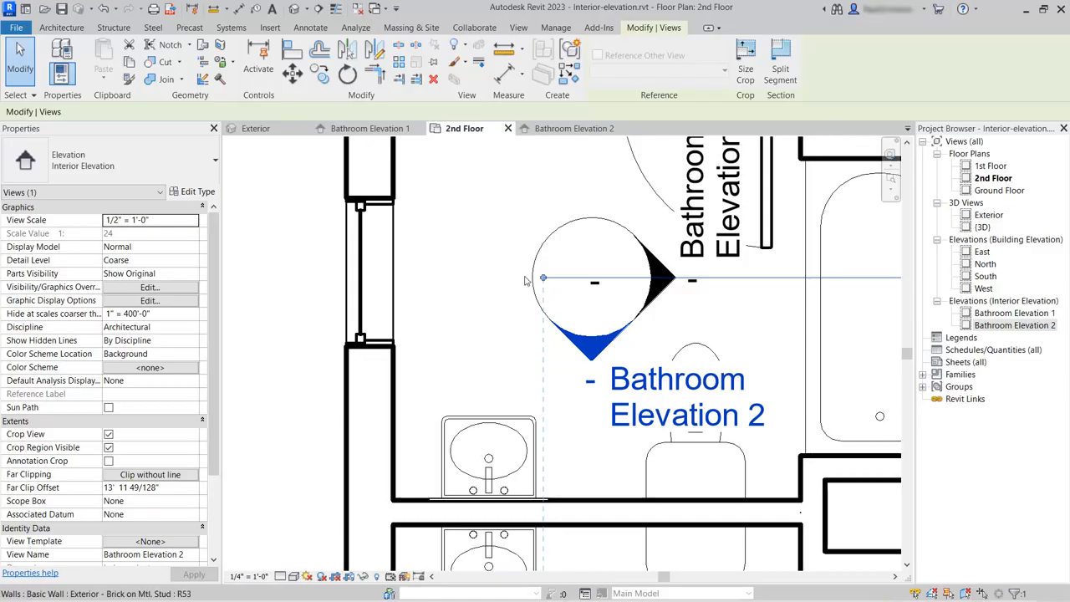
{"action": "left_click_drag", "start_coordinate": [541, 278], "coordinate": [393, 277]}
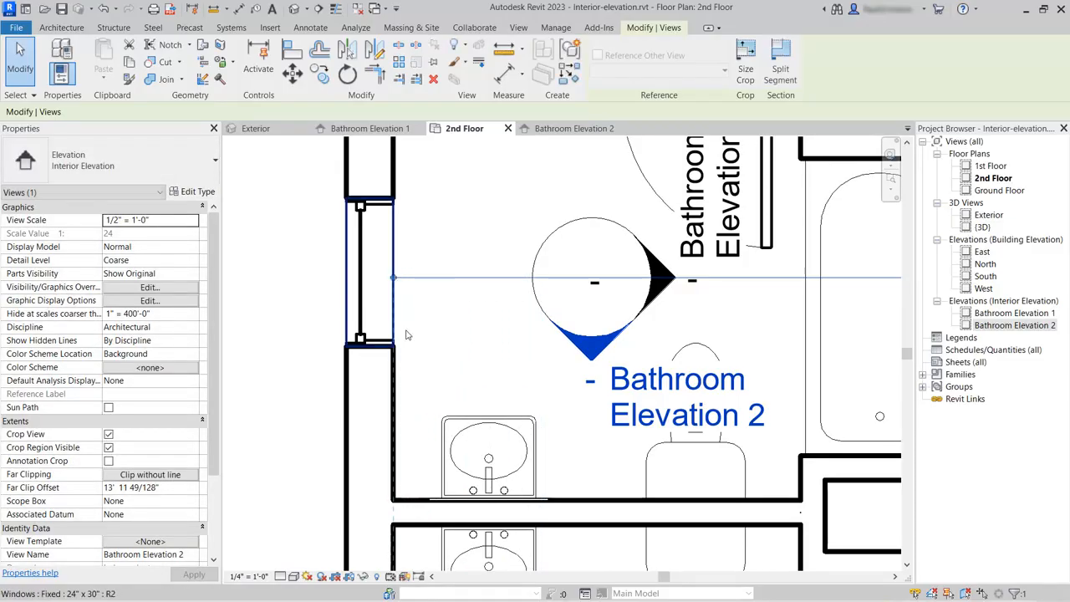
In Bathroom Elevation 2, raise the crop region's bottom edge to just below the floor line and lower its top edge to the ceiling
{"action": "left_click", "coordinate": [576, 129]}
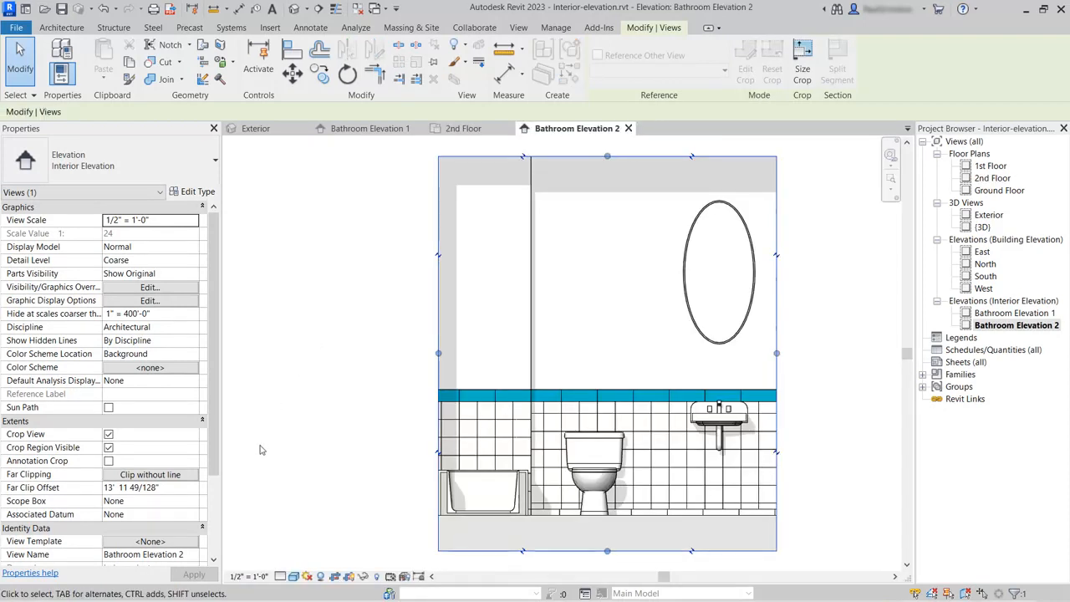
{"action": "left_click", "coordinate": [540, 162]}
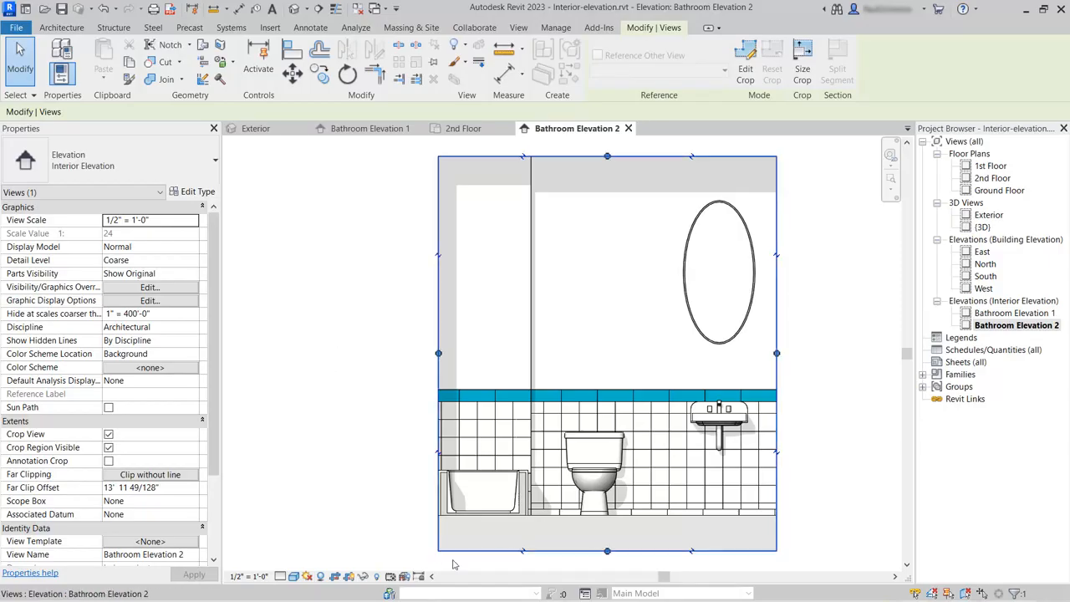
{"action": "left_click", "coordinate": [607, 553]}
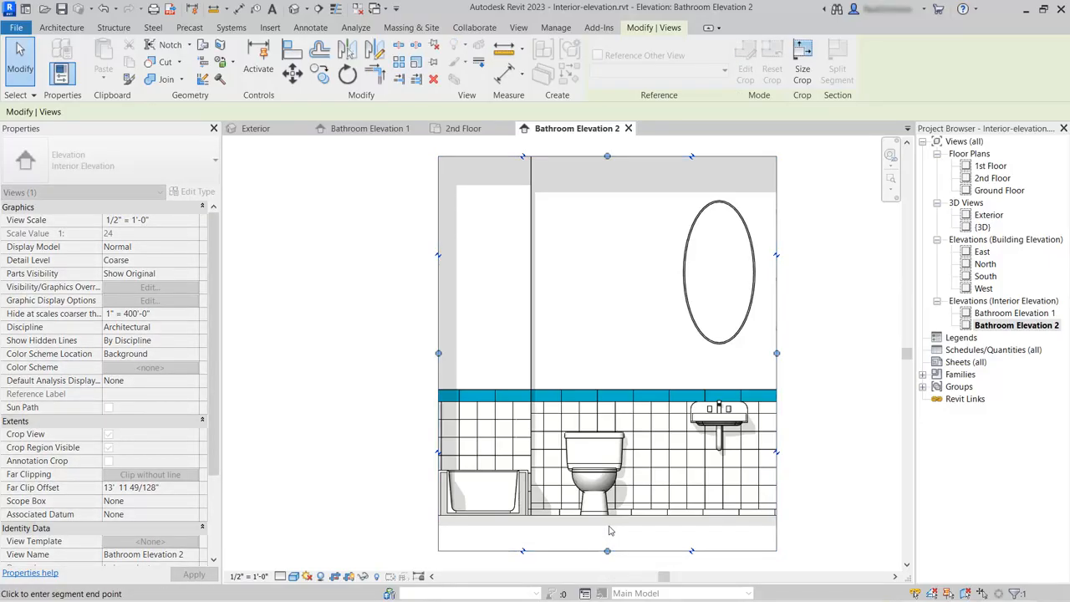
{"action": "left_click", "coordinate": [610, 528]}
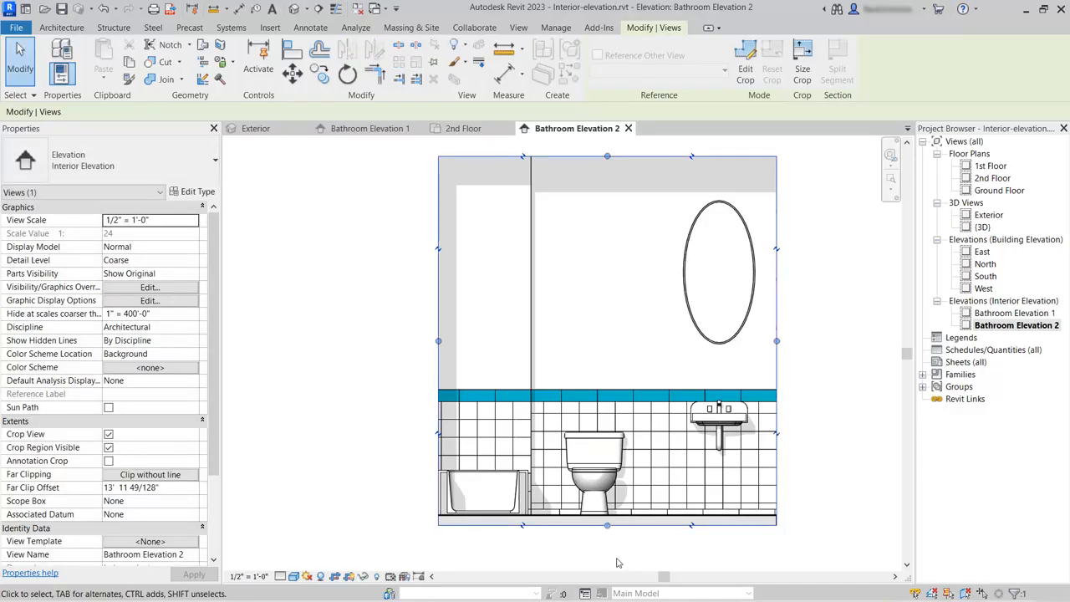
{"action": "left_click", "coordinate": [608, 157]}
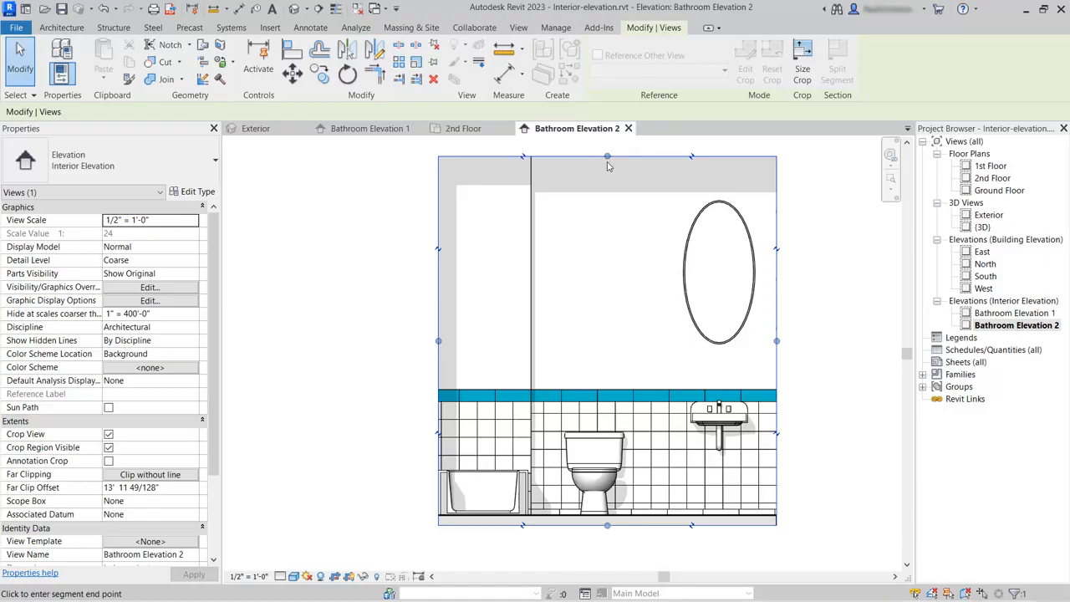
{"action": "left_click", "coordinate": [608, 165]}
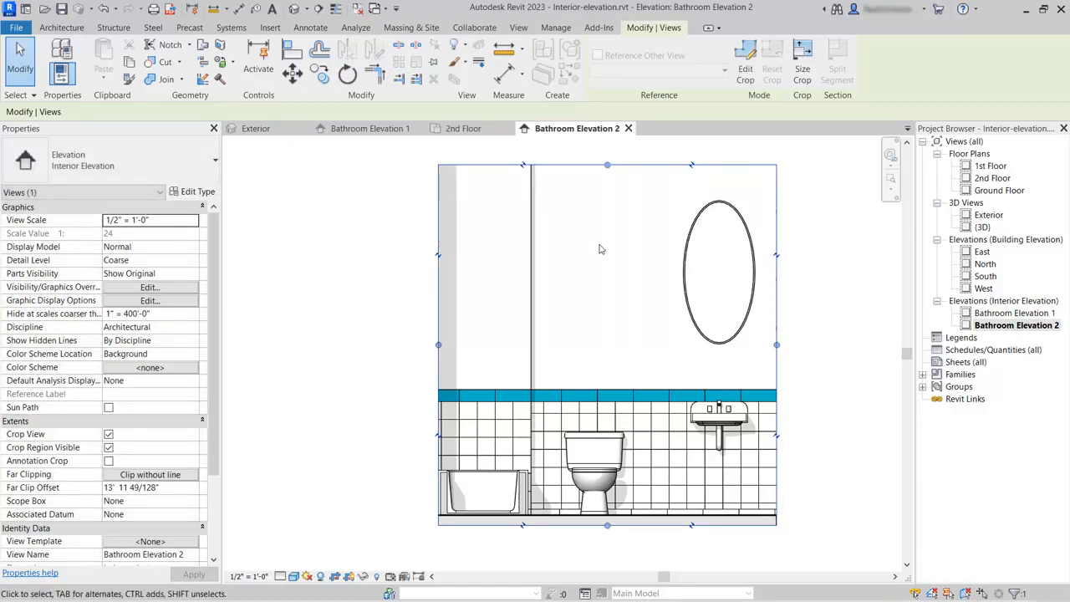
{"action": "left_click", "coordinate": [851, 306]}
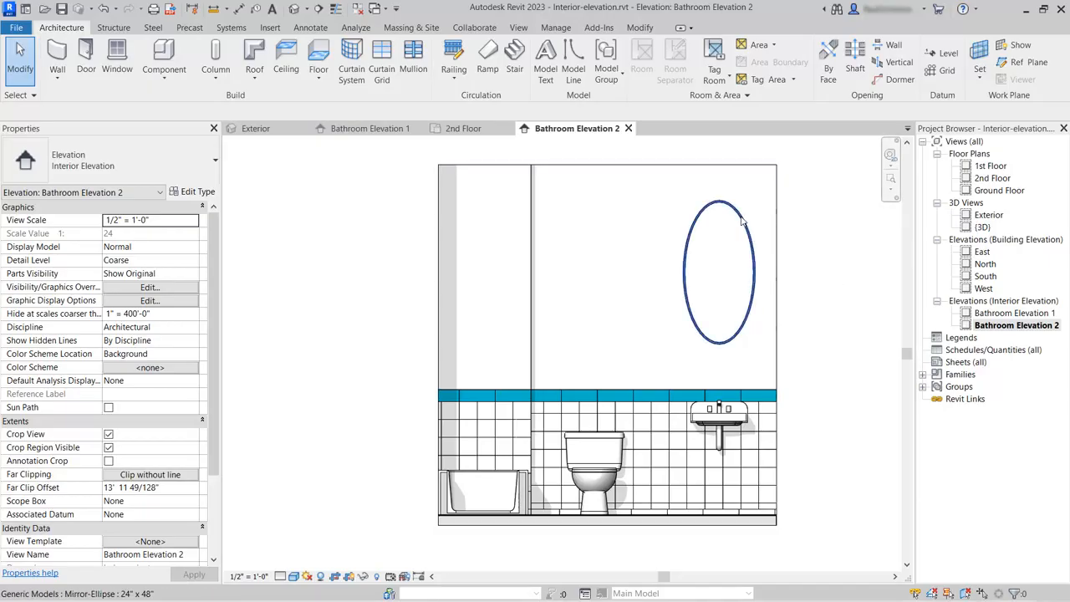
Tag only the selected oval mirror, sink, toilet and bathtub with the multi-category Object Description Tag, horizontal and without leaders
{"action": "left_click", "coordinate": [739, 251]}
{"action": "left_click", "coordinate": [720, 418], "text": "ctrl"}
{"action": "left_click", "coordinate": [596, 483], "text": "ctrl"}
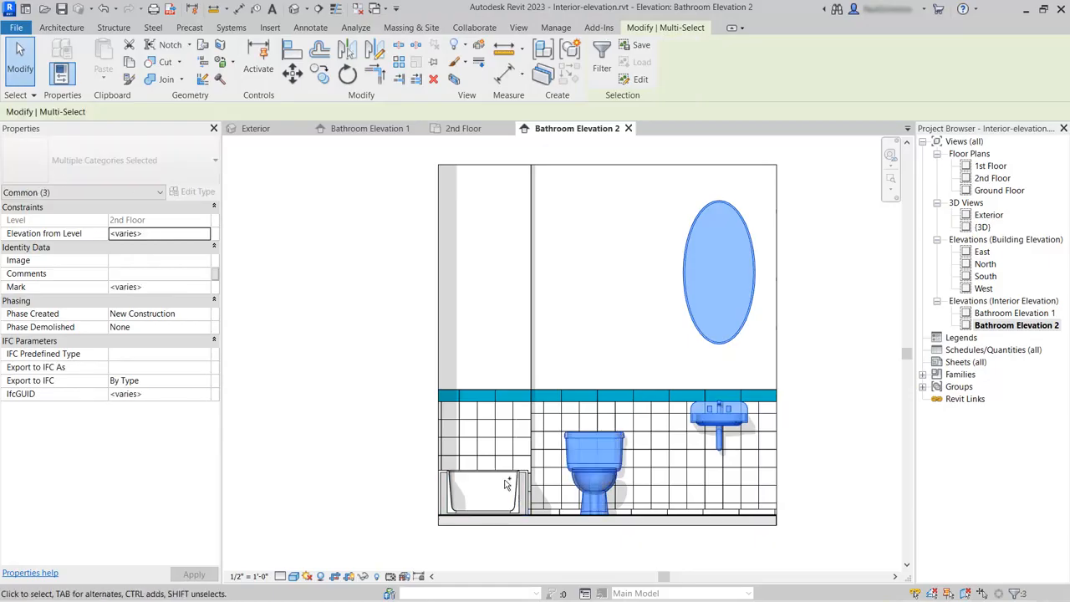
{"action": "left_click", "coordinate": [486, 470], "text": "ctrl"}
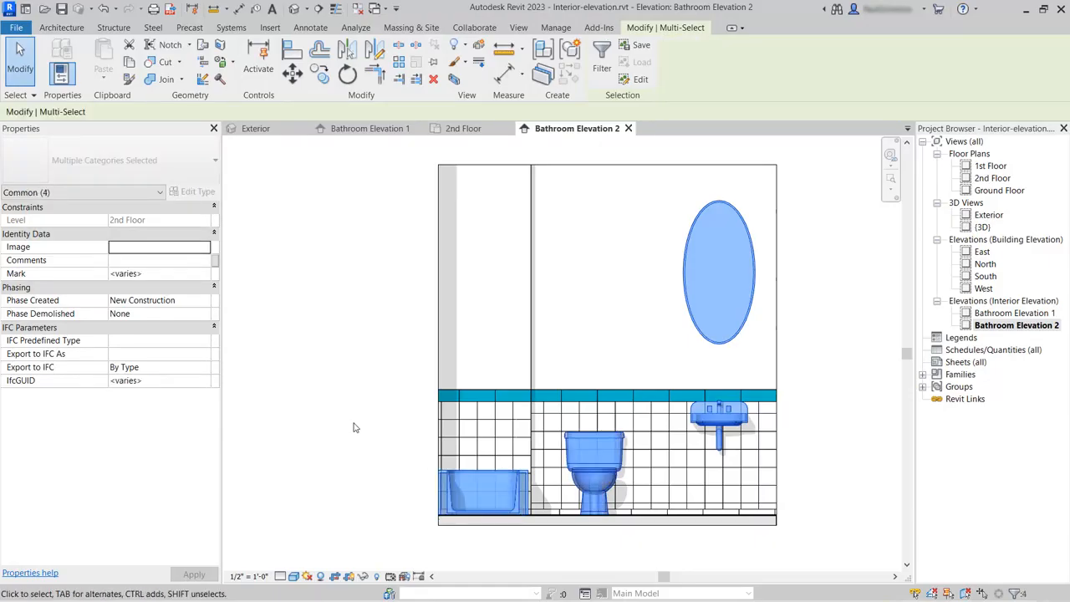
{"action": "left_click", "coordinate": [318, 31]}
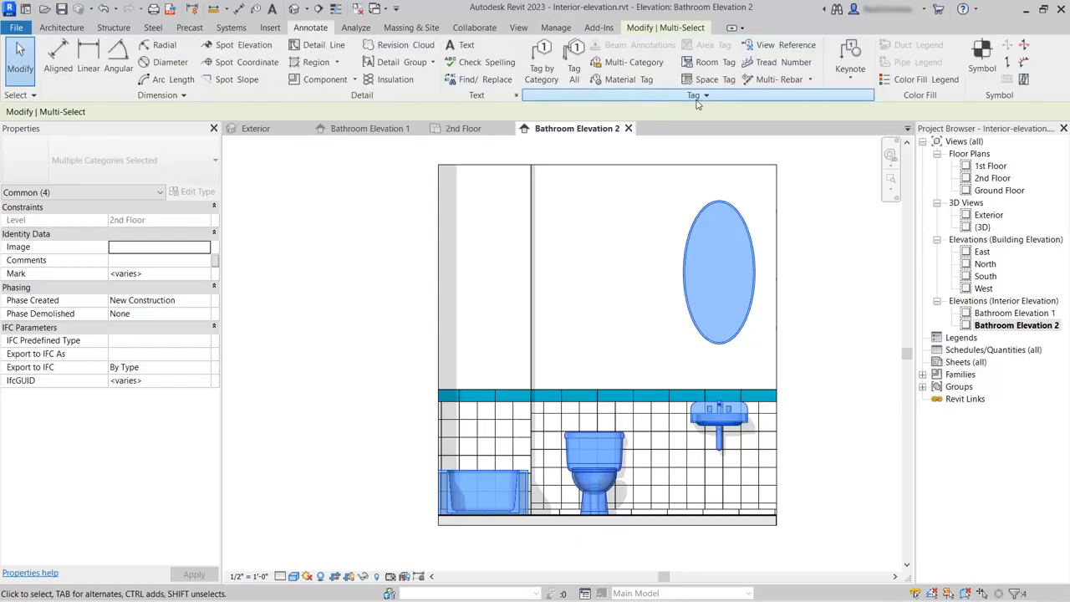
{"action": "left_click", "coordinate": [576, 65]}
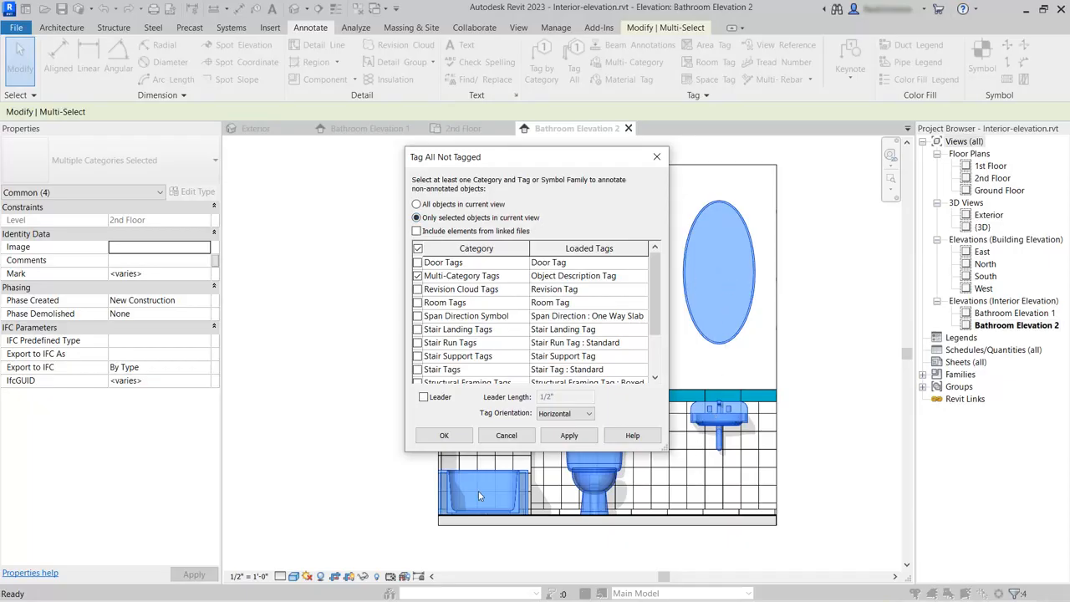
{"action": "left_click", "coordinate": [444, 437]}
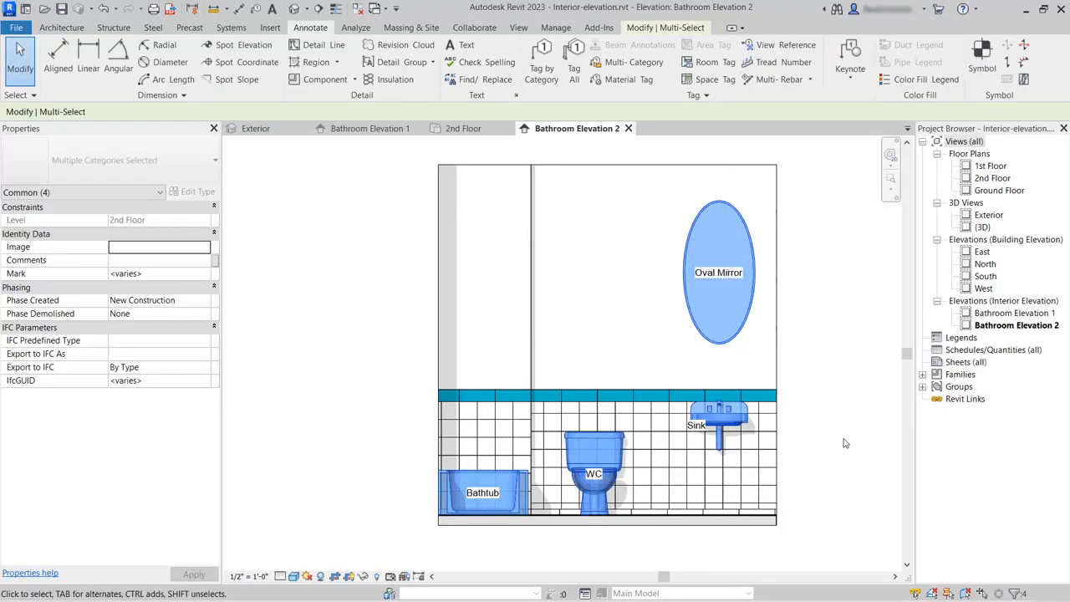
{"action": "left_click", "coordinate": [797, 513]}
Move the WC tag up onto the toilet tank and the Sink tag onto the blue tile band centred above the sink
{"action": "scroll", "coordinate": [619, 552], "scroll_direction": "up", "scroll_amount": 3}
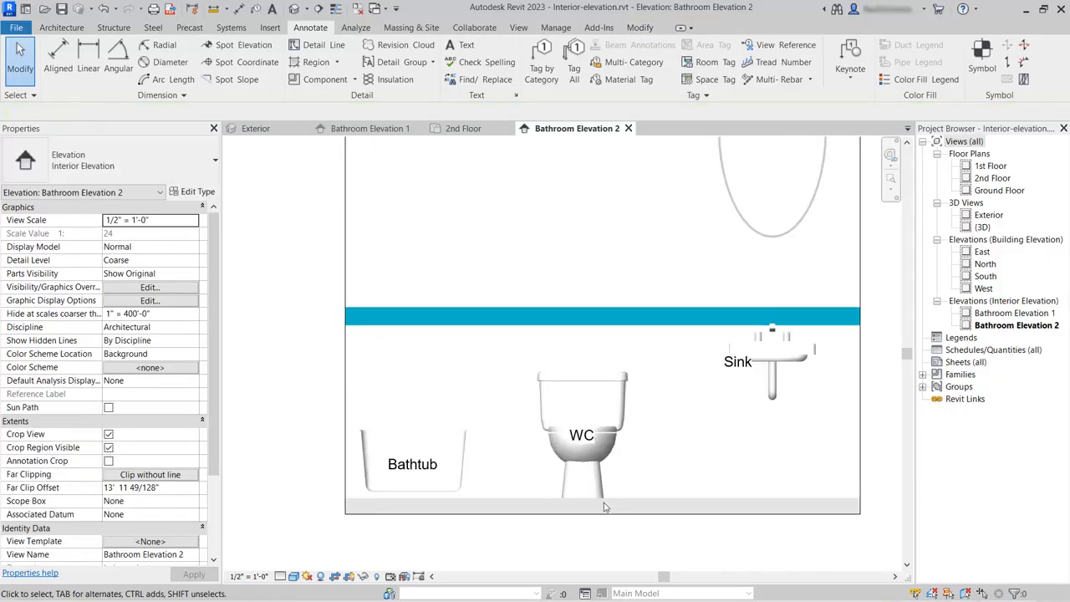
{"action": "left_click", "coordinate": [582, 443]}
{"action": "left_click_drag", "start_coordinate": [583, 449], "coordinate": [588, 406]}
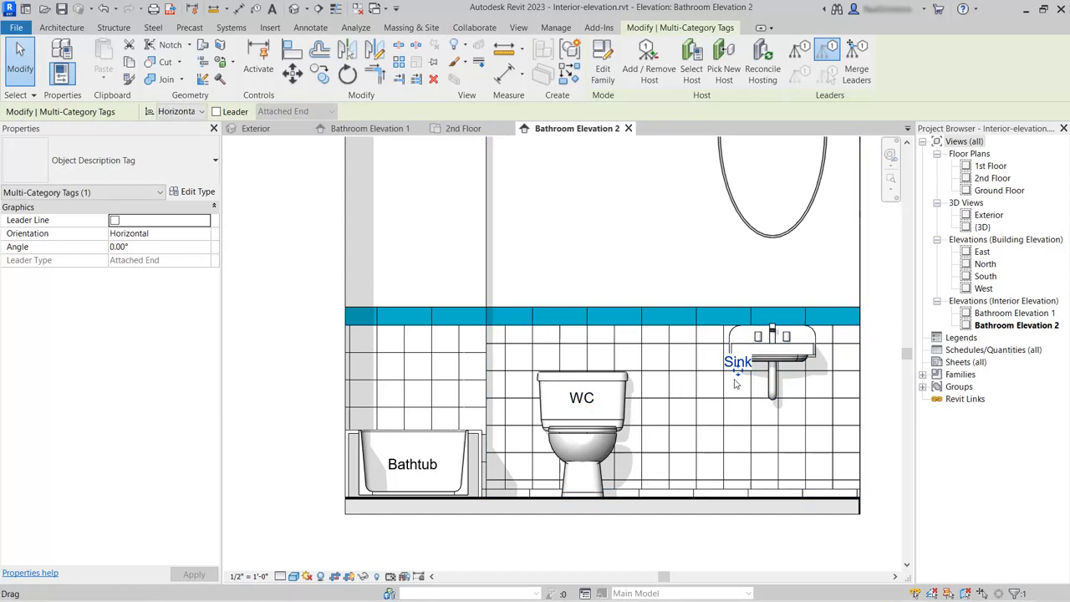
{"action": "left_click_drag", "start_coordinate": [743, 374], "coordinate": [776, 325]}
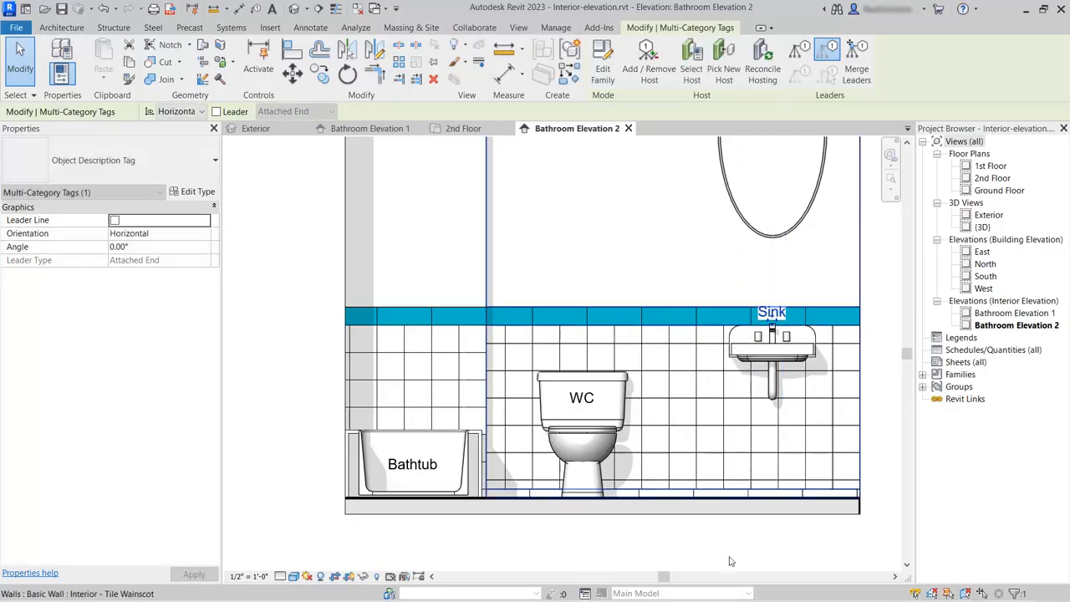
{"action": "left_click", "coordinate": [692, 557]}
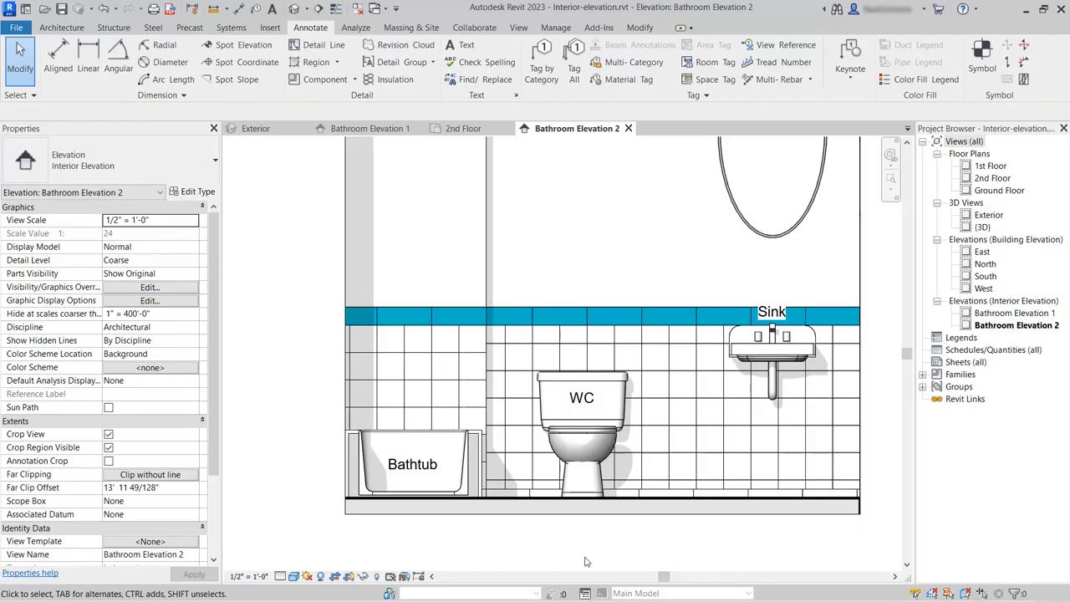
{"action": "scroll", "coordinate": [588, 561], "scroll_direction": "down", "scroll_amount": 2}
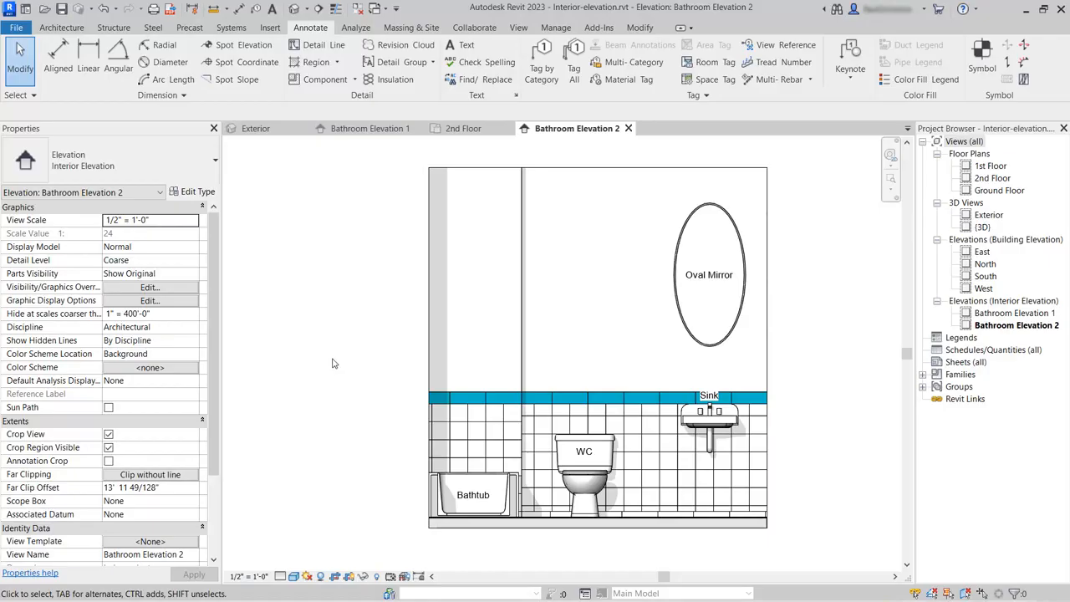
Add a text note reading "White painted gypsum partition wall" beside the elevation, with a one-segment leader pointing to the upper wall behind the toilet
{"action": "left_click", "coordinate": [461, 45]}
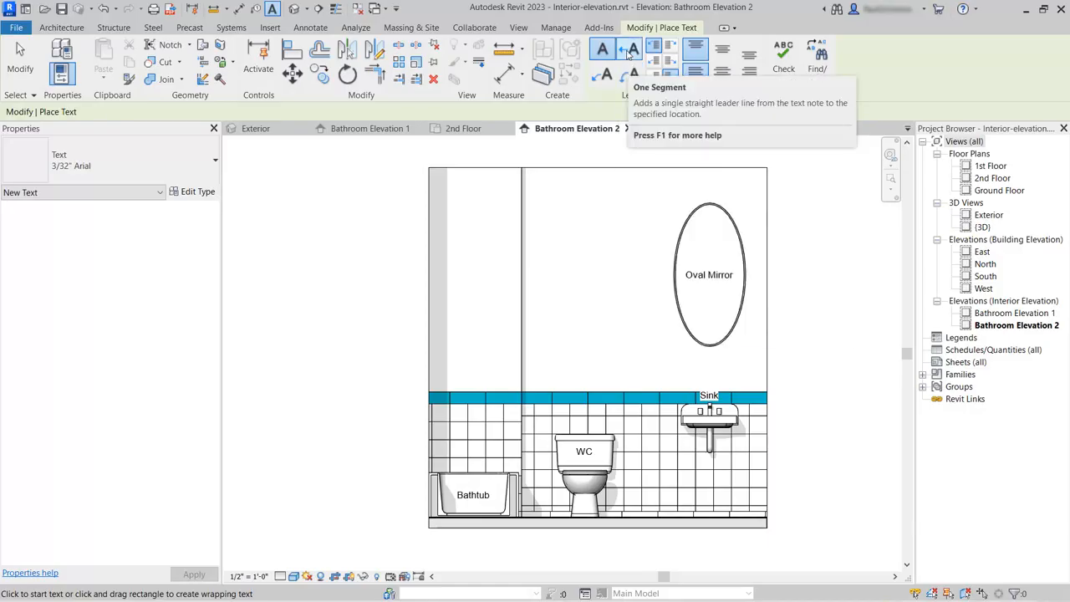
{"action": "left_click", "coordinate": [629, 52]}
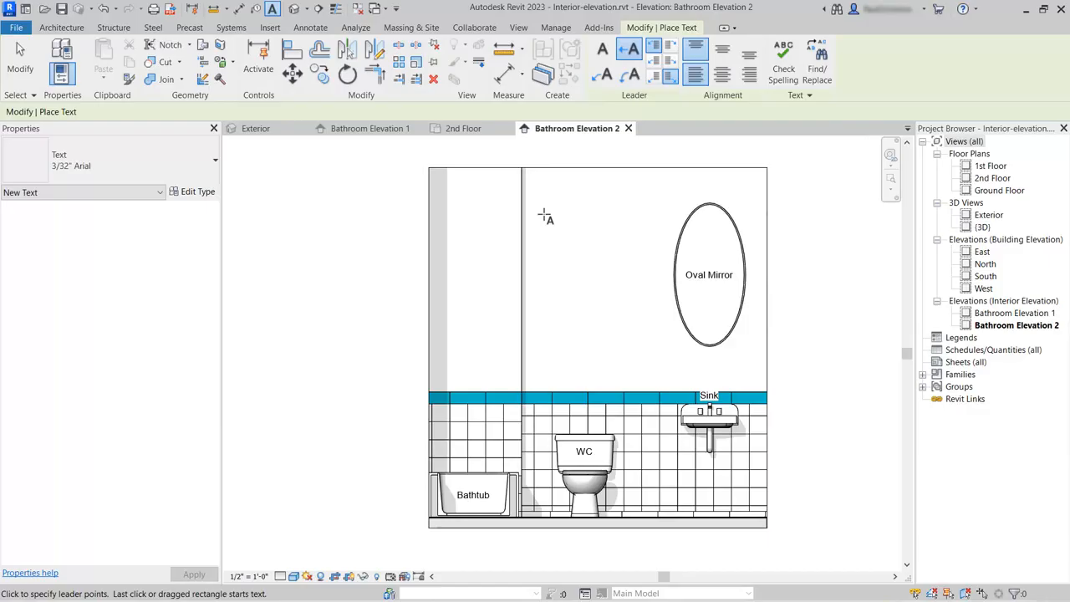
{"action": "left_click", "coordinate": [544, 211]}
{"action": "left_click", "coordinate": [381, 209]}
{"action": "type", "text": "White painte"}
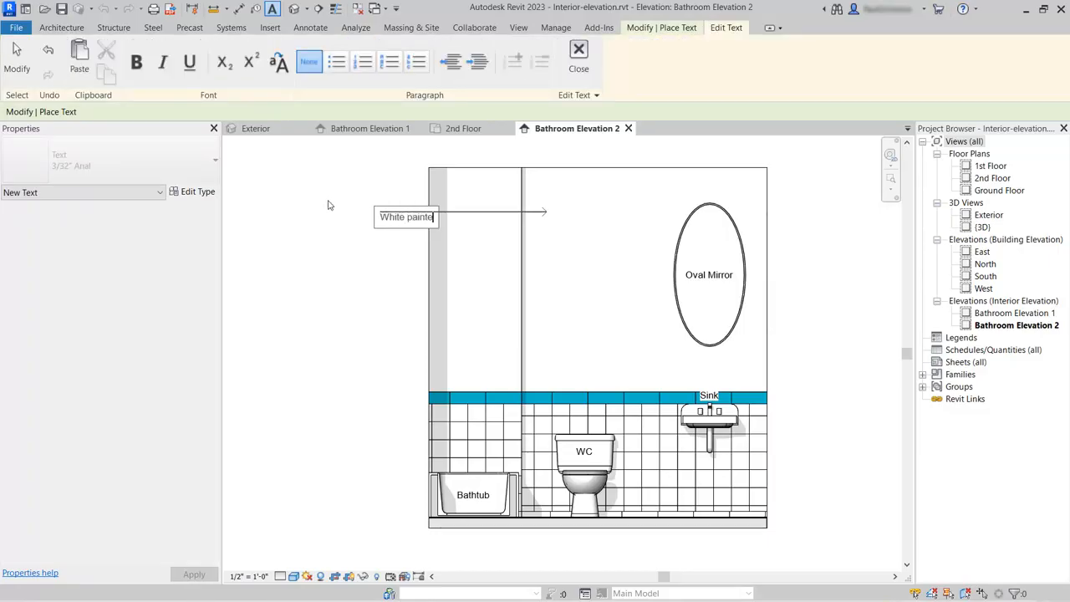
{"action": "type", "text": "d gypsum"}
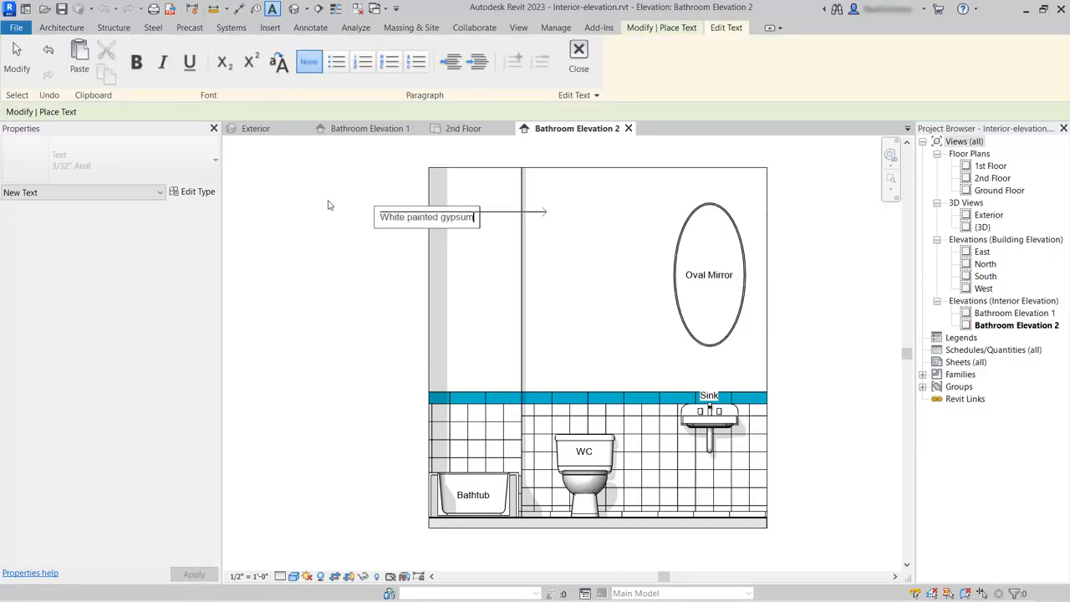
{"action": "type", "text": " partition wall"}
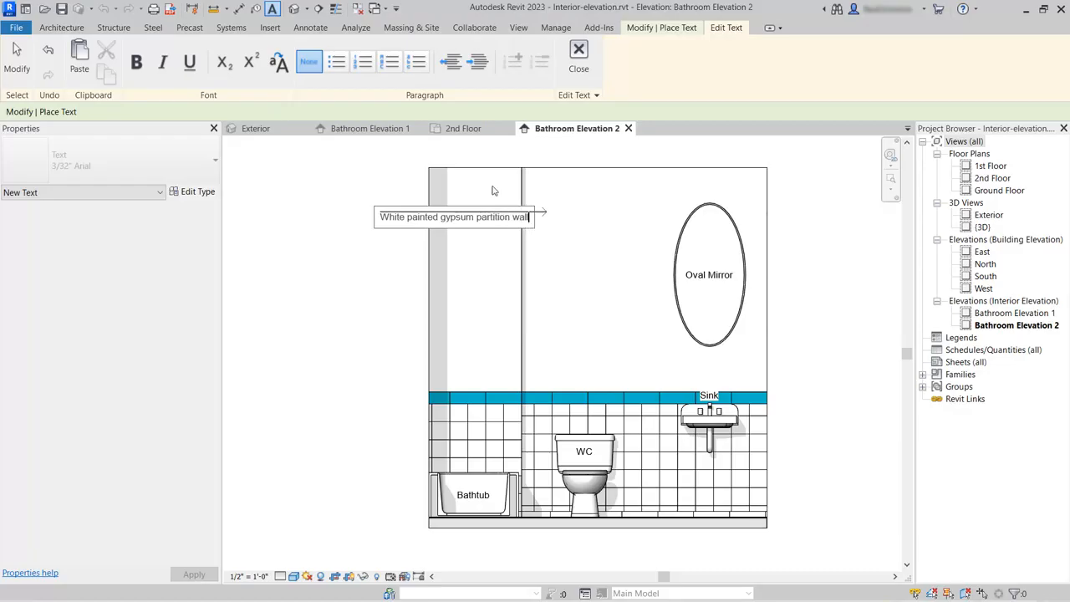
{"action": "left_click", "coordinate": [578, 52]}
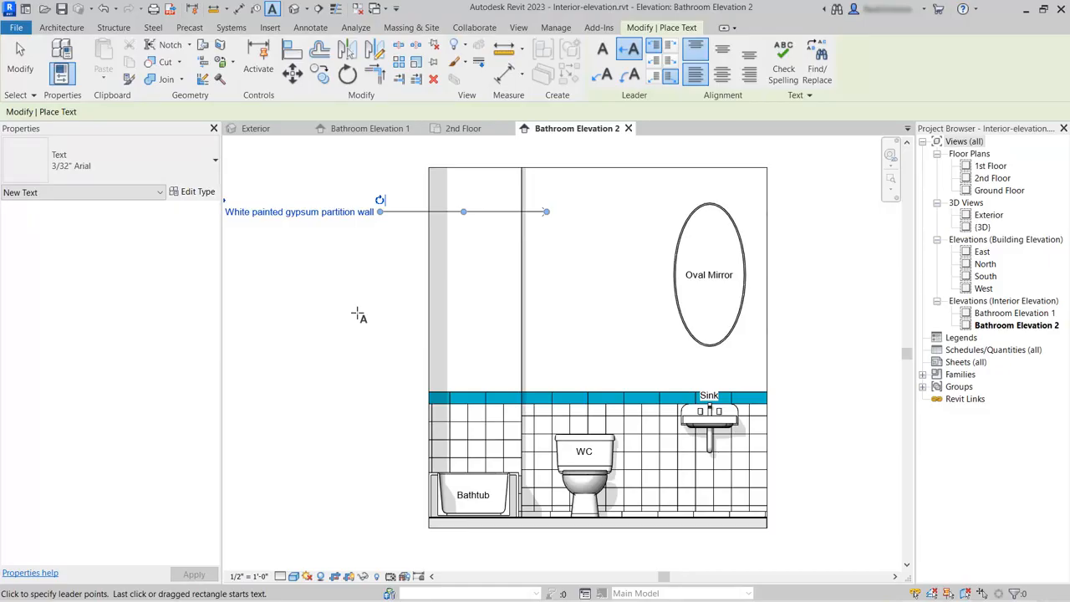
Narrow the gypsum wall note's text box so its text wraps onto two lines, and finish placing text
{"action": "middle_click_drag", "start_coordinate": [371, 307], "coordinate": [396, 305]}
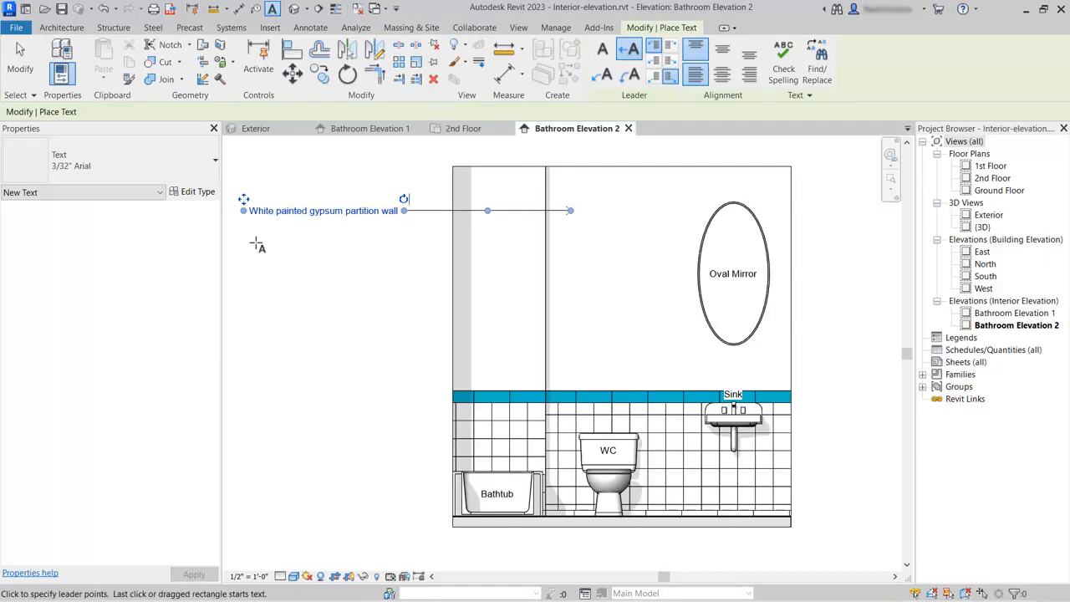
{"action": "left_click_drag", "start_coordinate": [243, 211], "coordinate": [297, 214]}
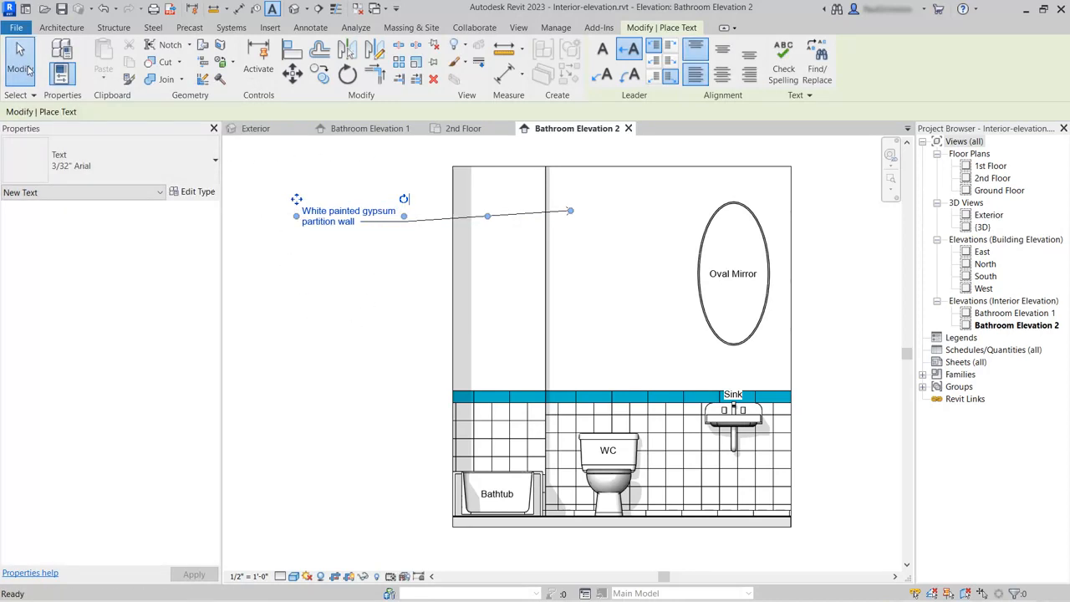
{"action": "left_click", "coordinate": [20, 63]}
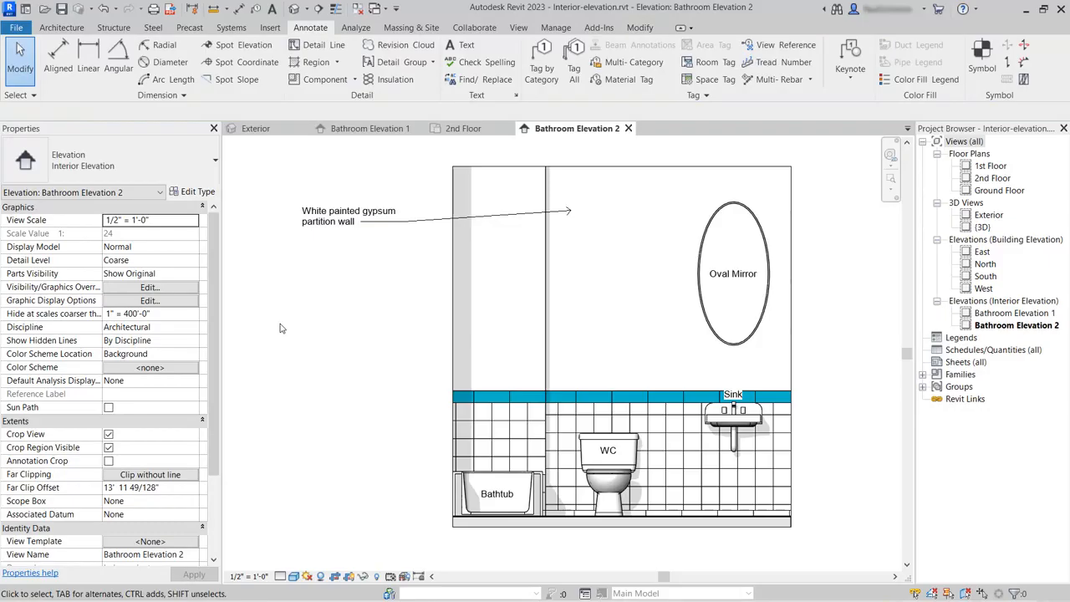
Set the gypsum wall note's right leader attachment to Top and add a second right leader, its elbow on the first, pointing above the bathtub
{"action": "left_click", "coordinate": [347, 228]}
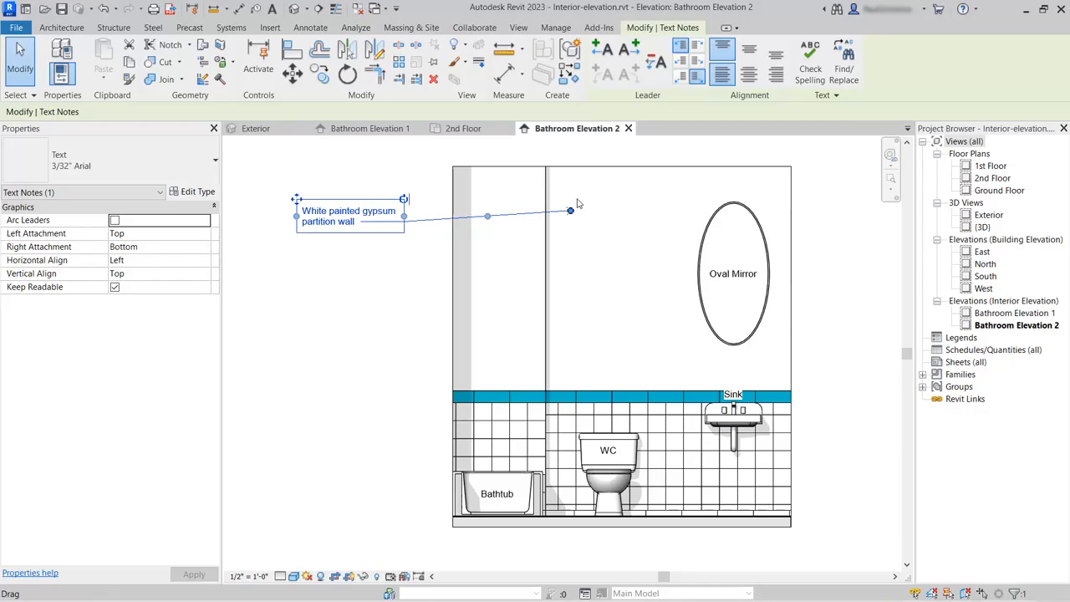
{"action": "left_click", "coordinate": [697, 47]}
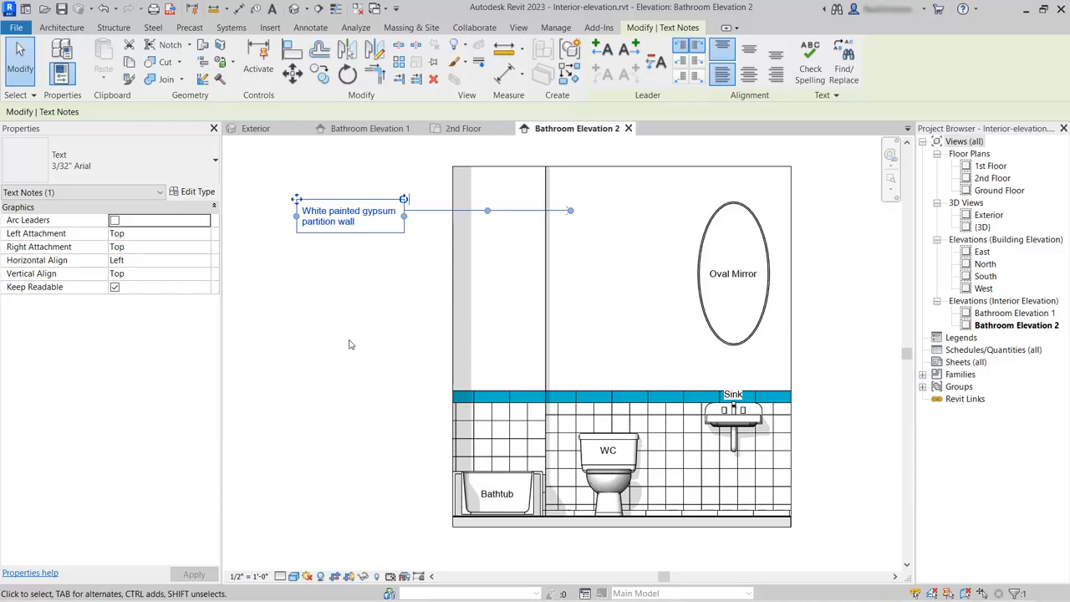
{"action": "left_click", "coordinate": [628, 51]}
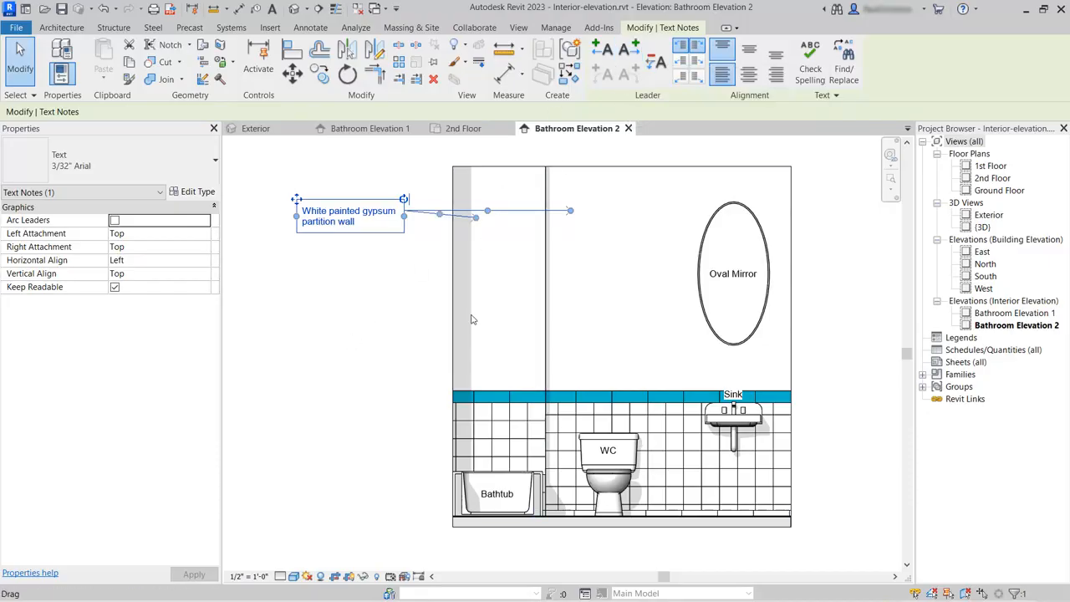
{"action": "left_click_drag", "start_coordinate": [477, 219], "coordinate": [449, 211]}
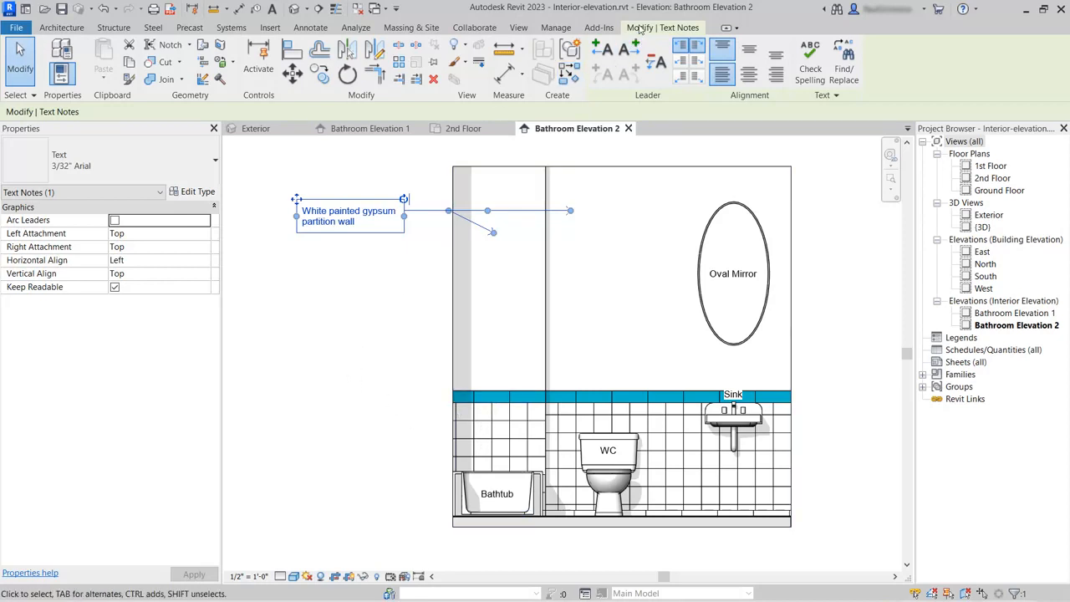
Copy the gypsum wall note twice straight down, about 2'-11" below the original and again beside the wall tiles, using Multiple
{"action": "left_click", "coordinate": [321, 75]}
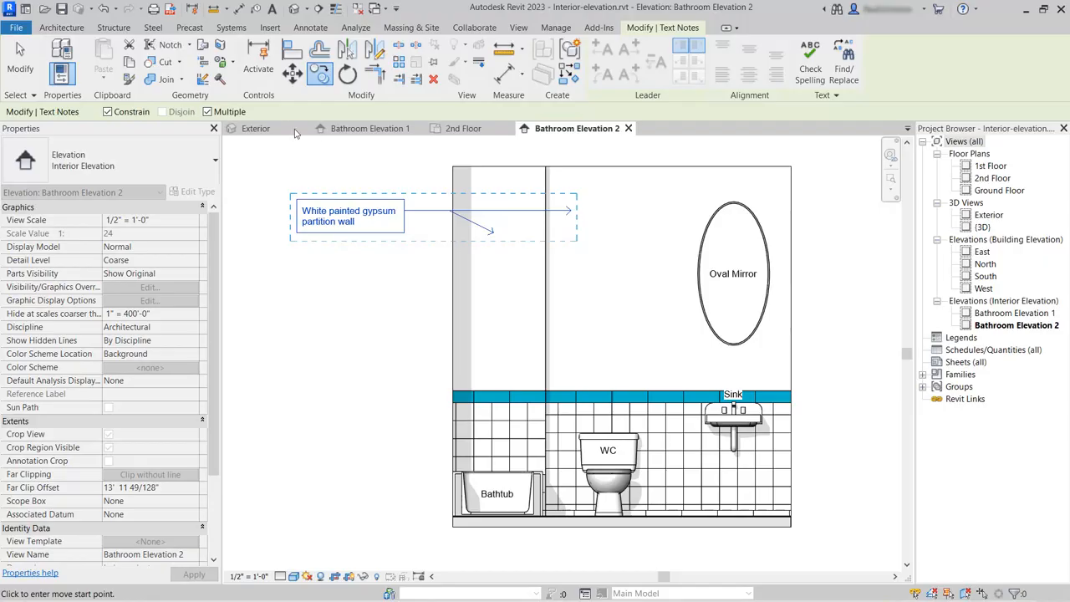
{"action": "left_click", "coordinate": [345, 266]}
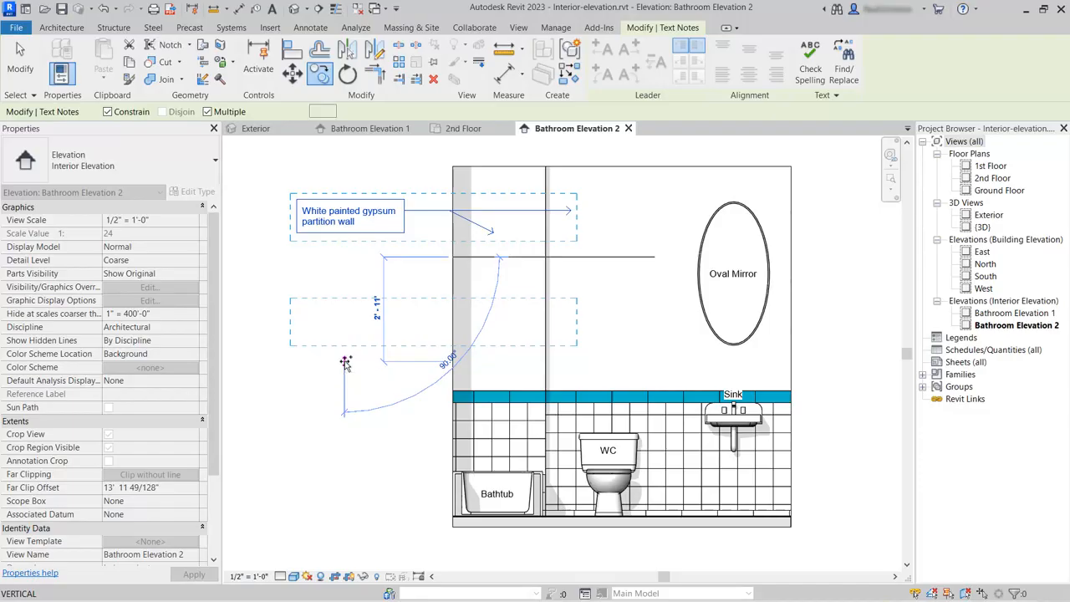
{"action": "left_click", "coordinate": [346, 362]}
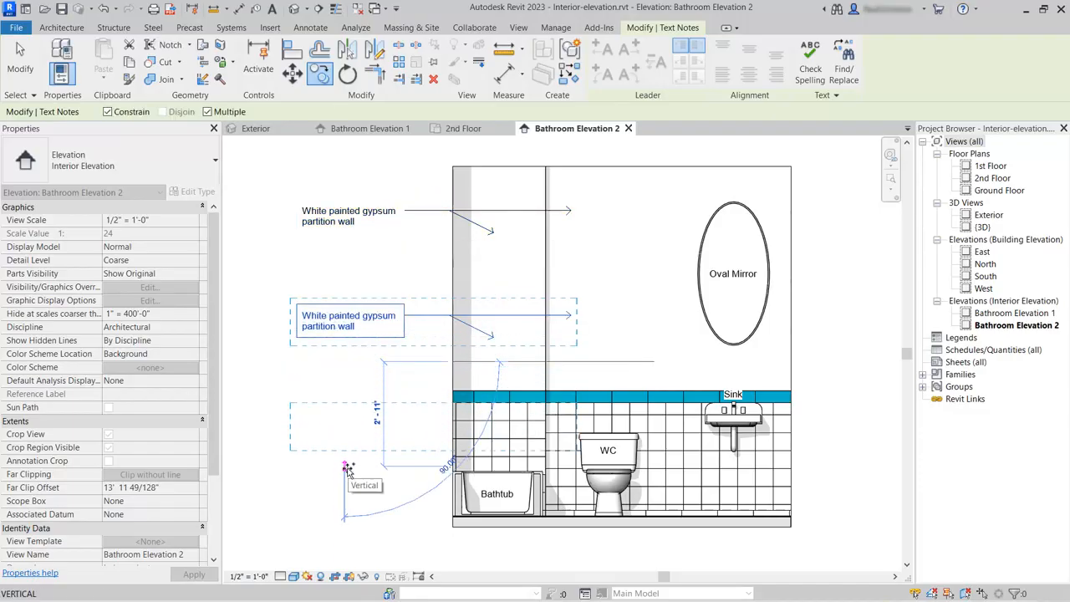
{"action": "left_click", "coordinate": [348, 475]}
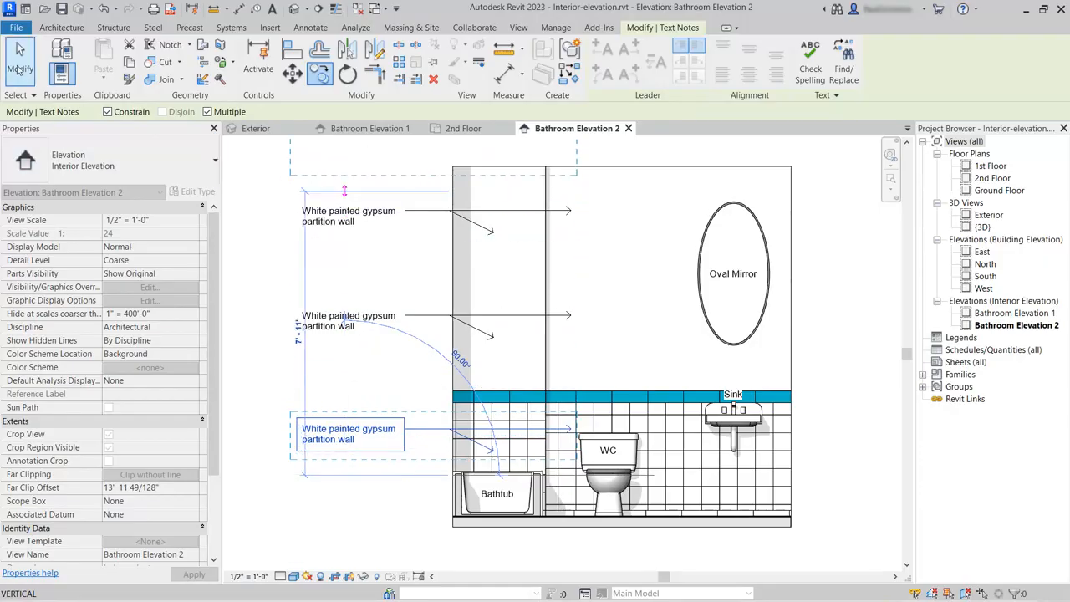
{"action": "key", "text": "Escape"}
{"action": "key", "text": "Escape"}
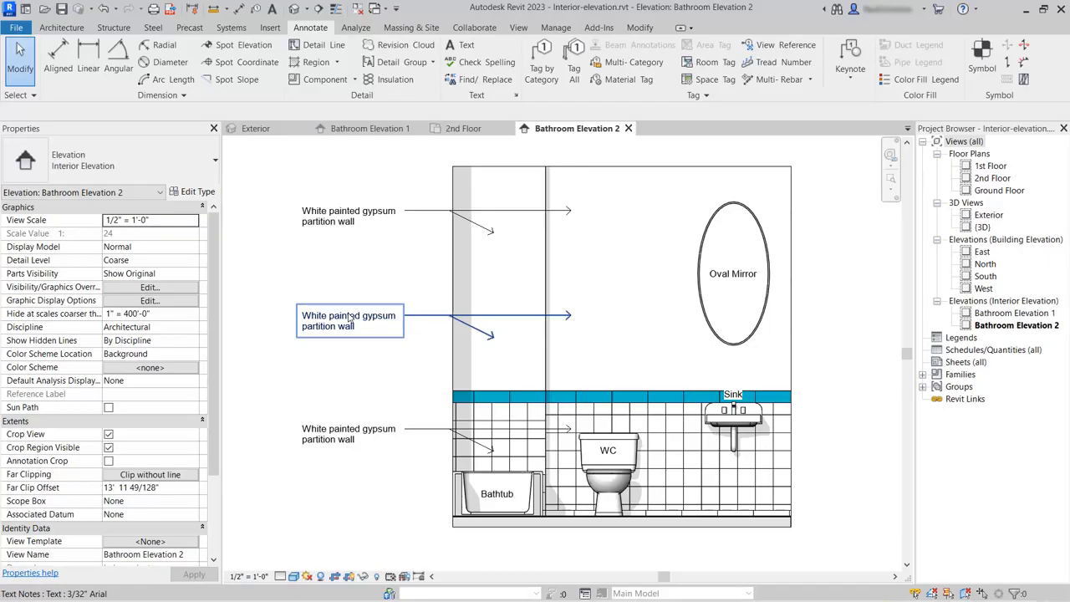
Change the middle note's text to "12" x 4" Porcelain edge tiles in aquamarine" and widen its box to fit two lines
{"action": "left_click", "coordinate": [339, 251]}
{"action": "double_click", "coordinate": [353, 322]}
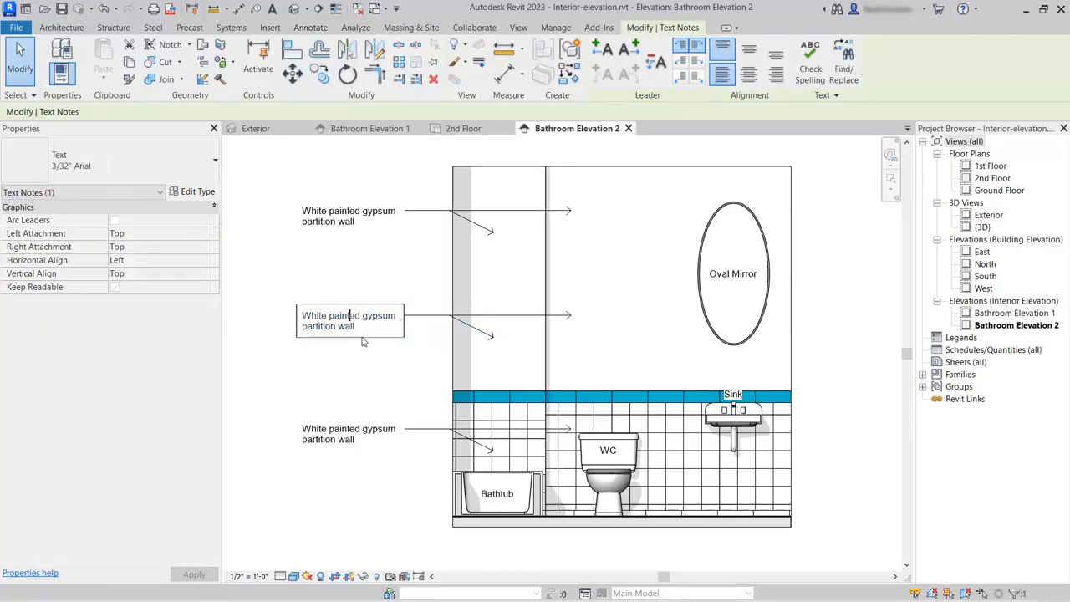
{"action": "left_click_drag", "start_coordinate": [360, 330], "coordinate": [282, 324]}
{"action": "type", "text": "12\" x 4\" Porcel"}
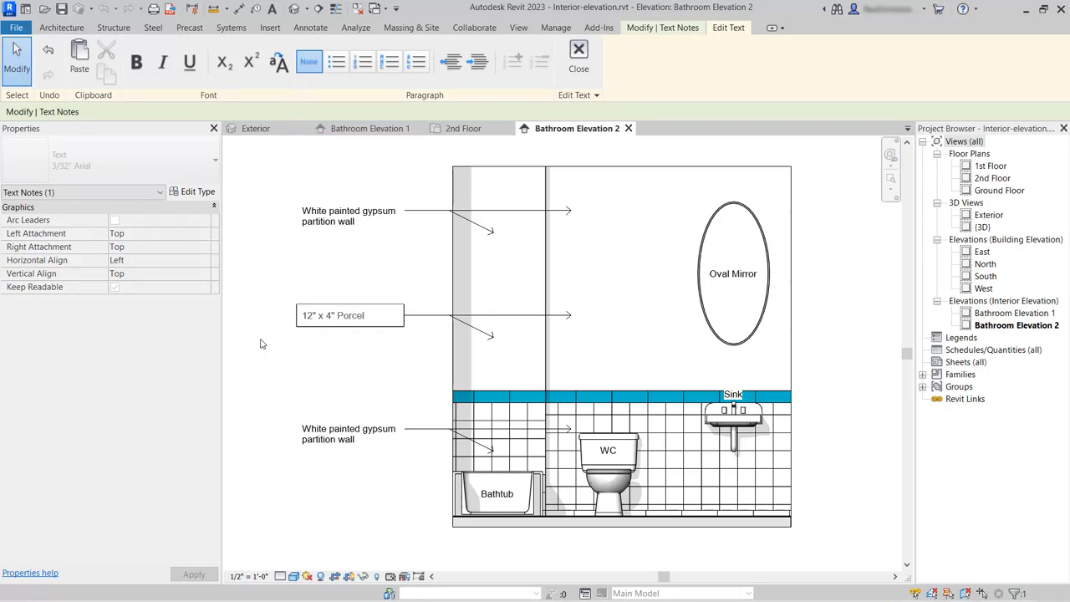
{"action": "type", "text": "ain edge tiles in aquamarine"}
{"action": "left_click", "coordinate": [409, 362]}
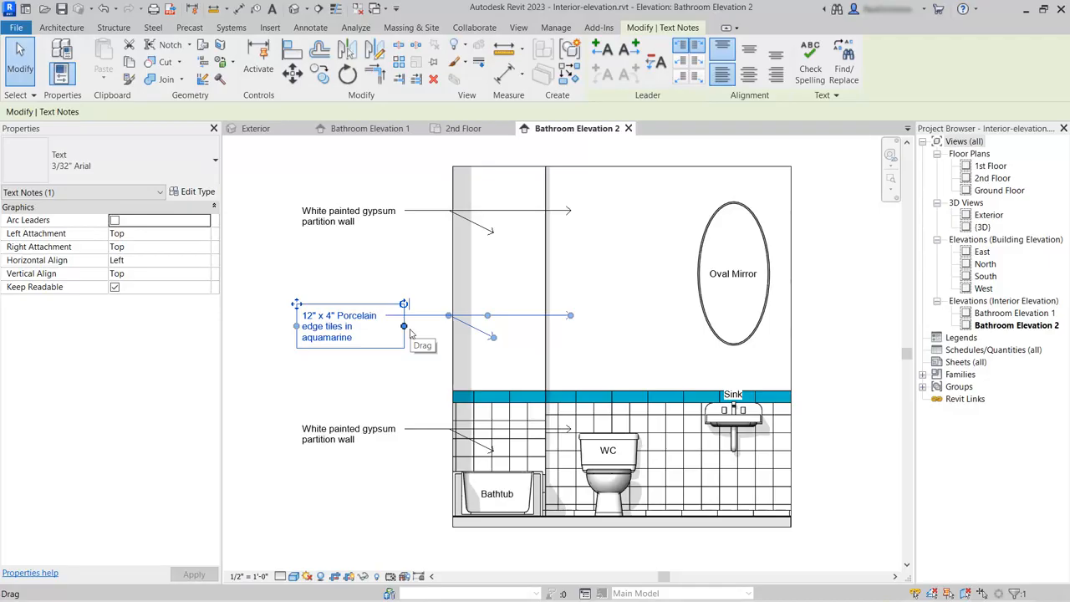
{"action": "left_click_drag", "start_coordinate": [408, 332], "coordinate": [411, 331]}
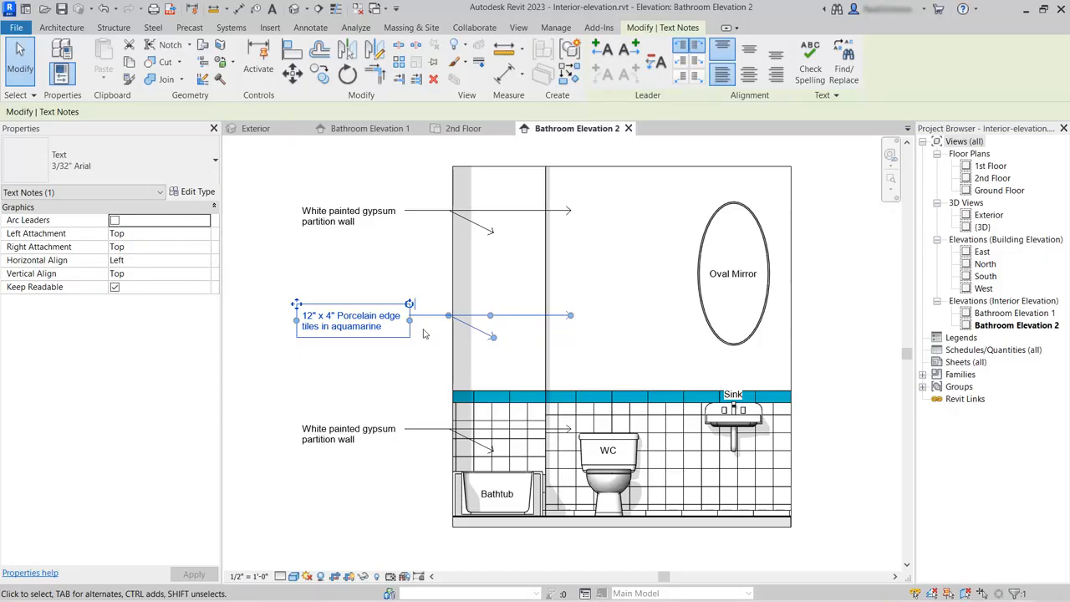
Reshape both leaders of the porcelain edge tiles note to run horizontally and drop vertically onto the blue tile band above the bathtub and toilet
{"action": "left_click_drag", "start_coordinate": [493, 337], "coordinate": [602, 391]}
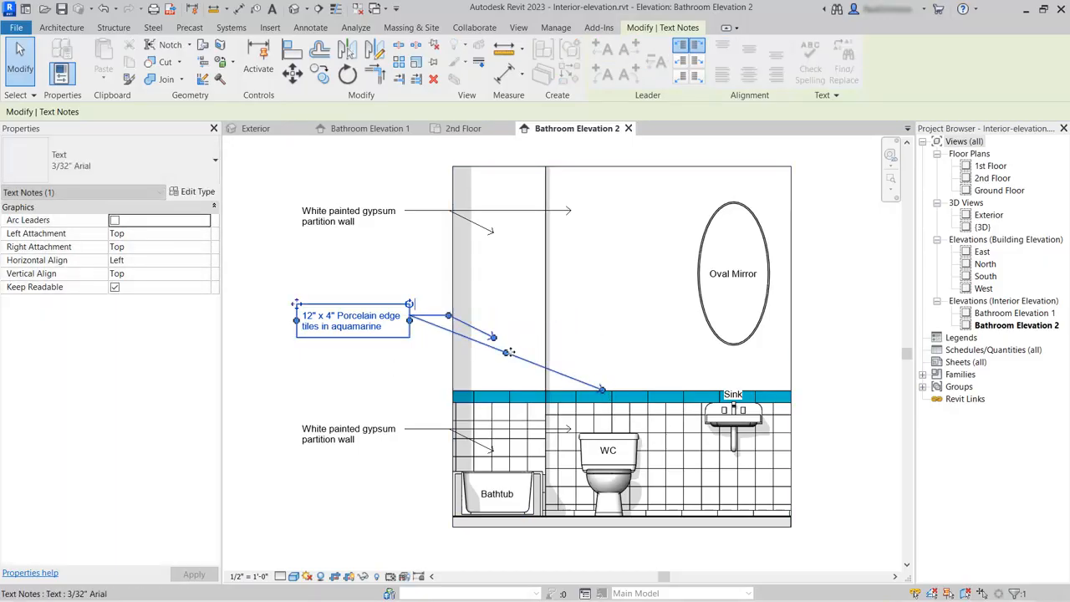
{"action": "left_click_drag", "start_coordinate": [511, 347], "coordinate": [598, 316]}
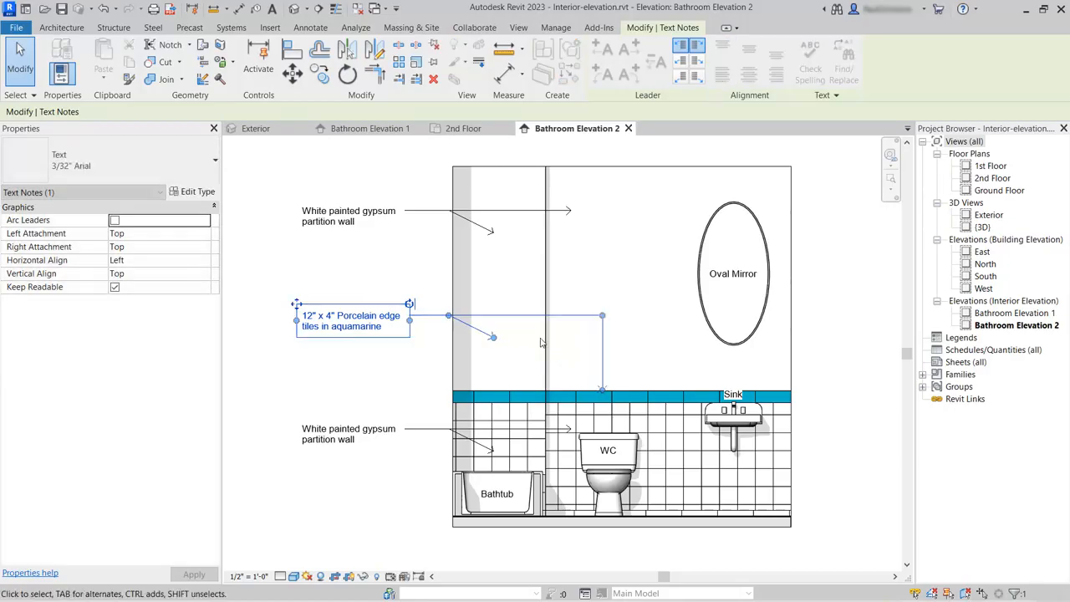
{"action": "left_click_drag", "start_coordinate": [494, 338], "coordinate": [510, 389]}
{"action": "left_click_drag", "start_coordinate": [450, 318], "coordinate": [510, 318]}
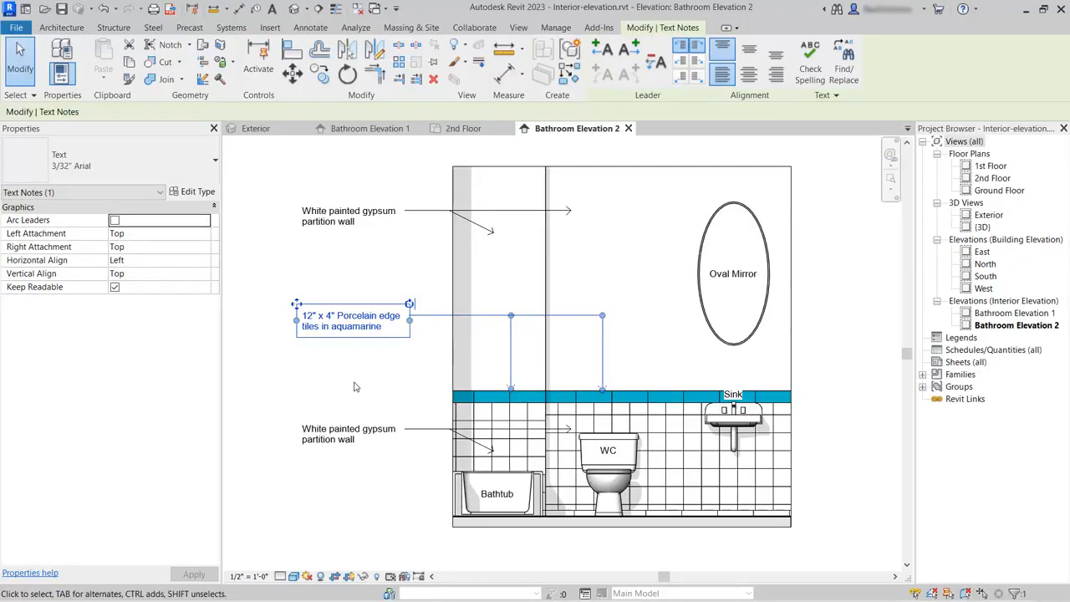
{"action": "left_click", "coordinate": [353, 379]}
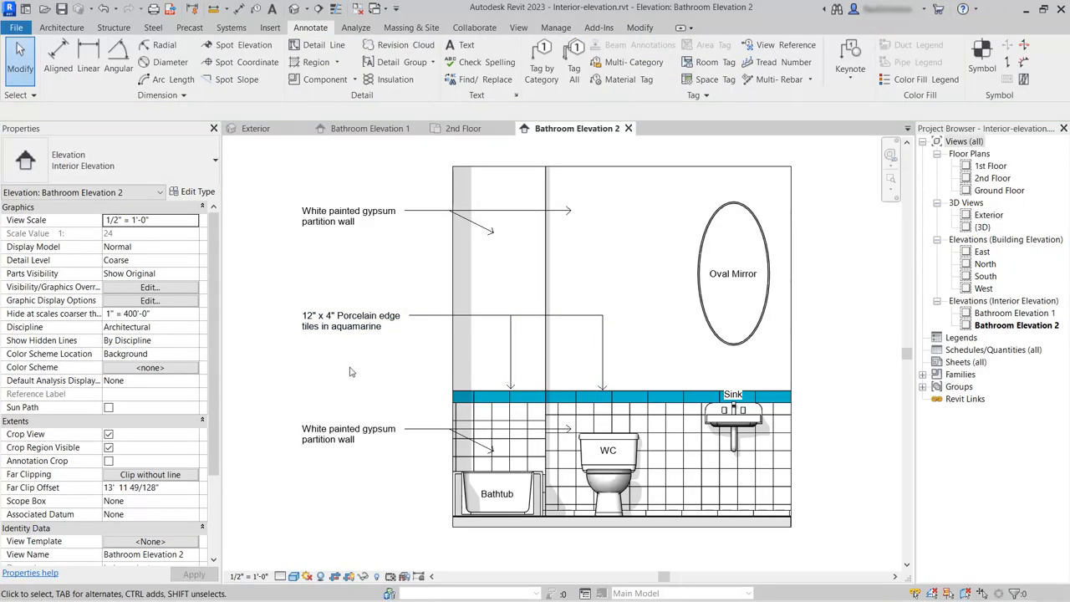
Change the lowest note's text to "6" Ceramic tiles in white" and level its angled leader so it points straight at the tiles above the bathtub
{"action": "left_click", "coordinate": [331, 411]}
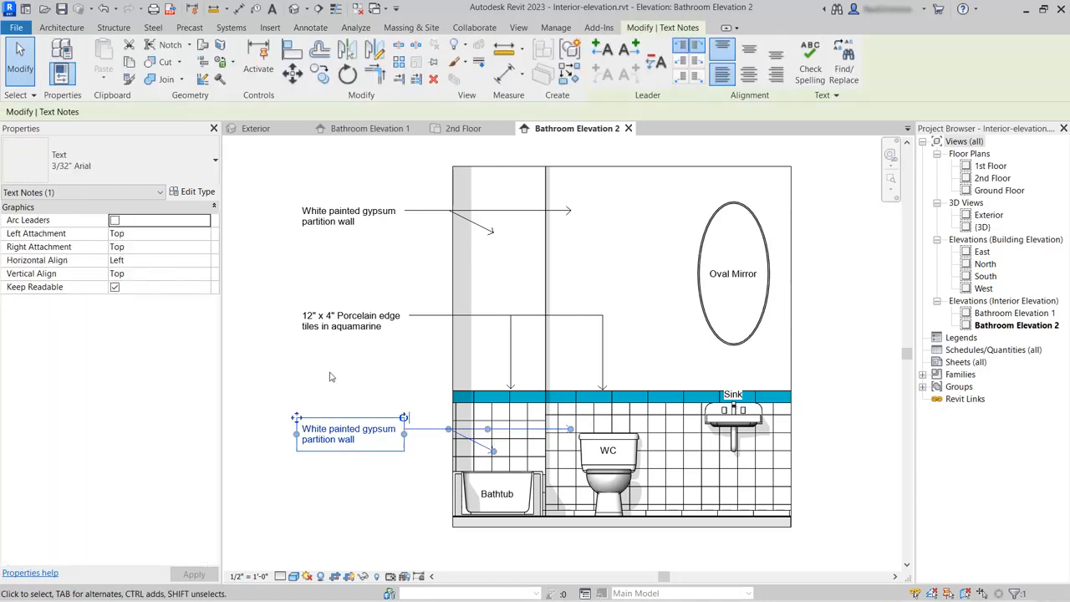
{"action": "left_click", "coordinate": [352, 428]}
{"action": "left_click_drag", "start_coordinate": [362, 446], "coordinate": [307, 433]}
{"action": "type", "text": "6"}
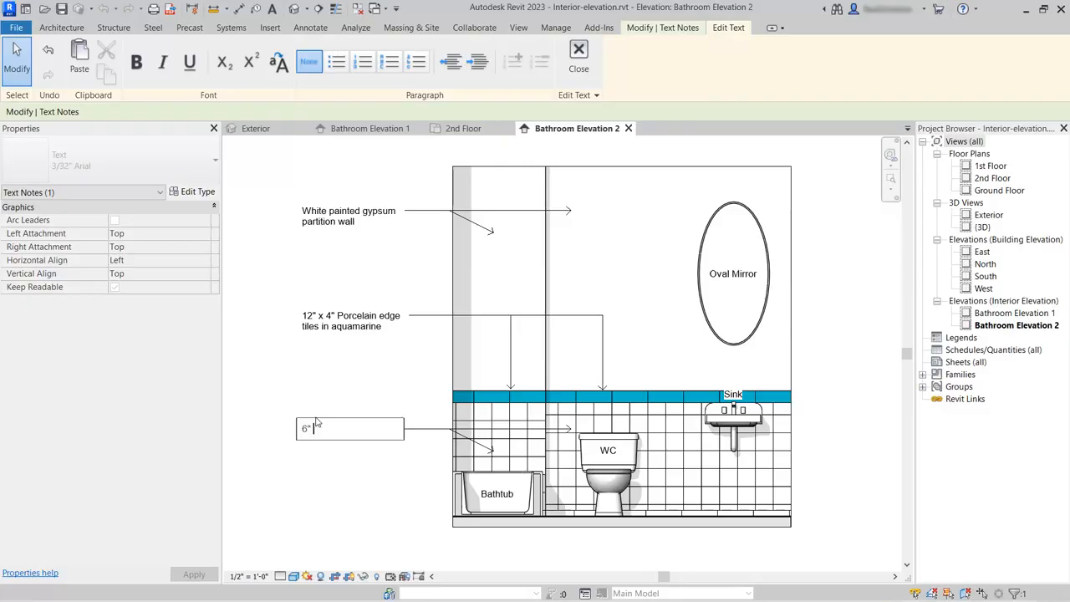
{"action": "type", "text": "\" Ceramic tiles in whicte"}
{"action": "left_click", "coordinate": [358, 531]}
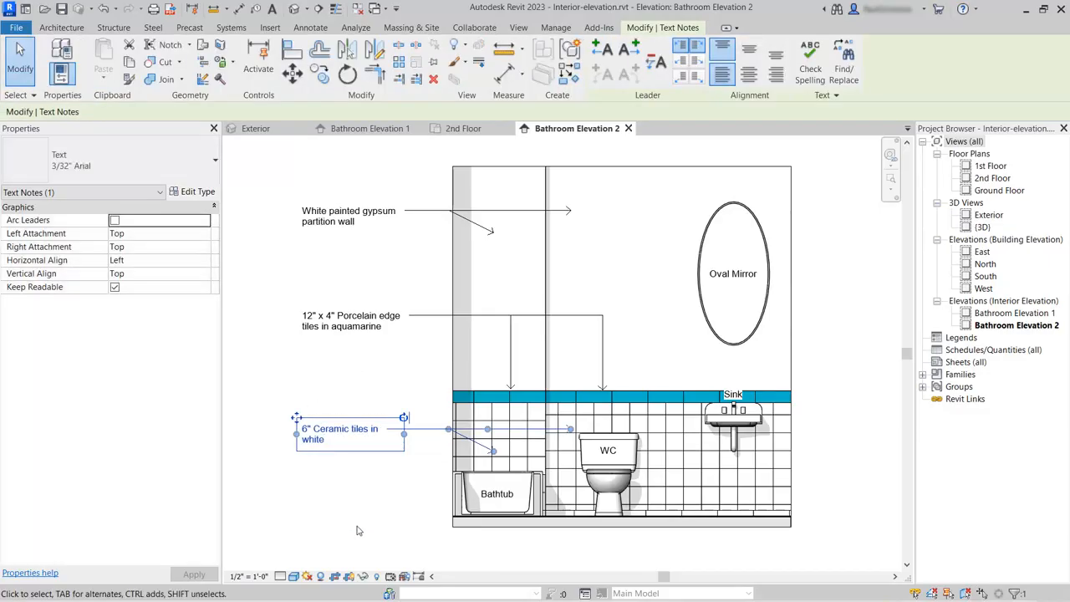
{"action": "left_click_drag", "start_coordinate": [494, 453], "coordinate": [501, 429]}
{"action": "left_click", "coordinate": [329, 552]}
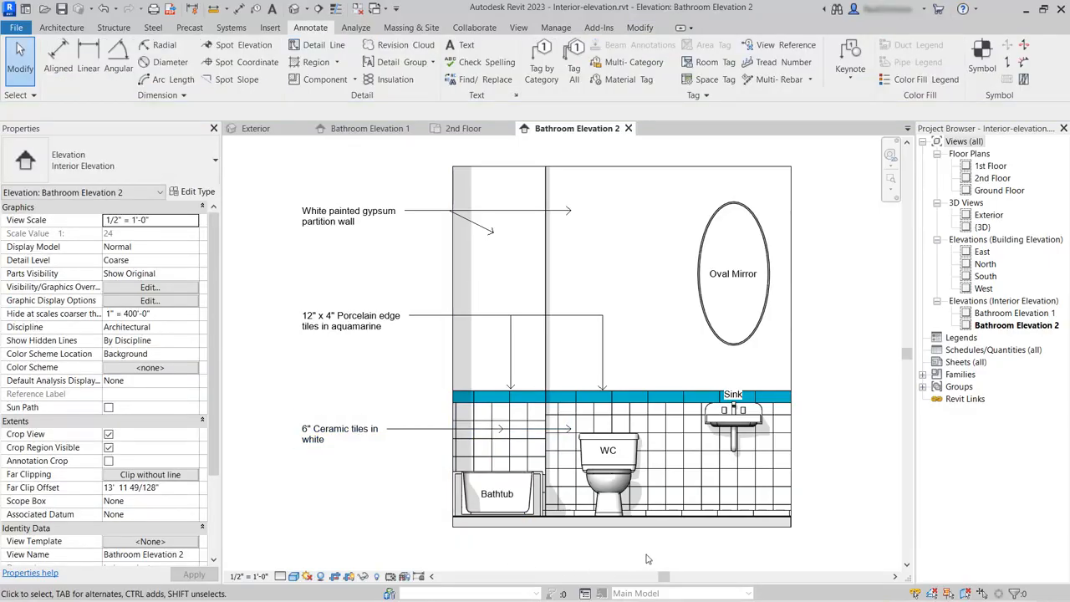
Align the top horizontal tile grid line on the wall behind the toilet to the bottom edge of the blue tile band
{"action": "scroll", "coordinate": [664, 541], "scroll_direction": "up", "scroll_amount": 4}
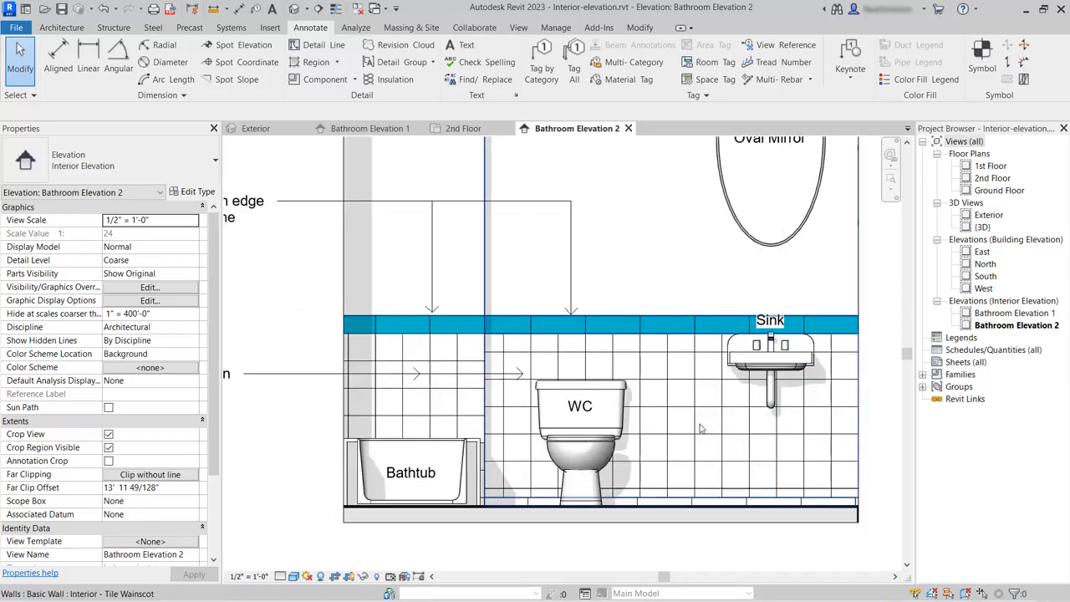
{"action": "left_click", "coordinate": [635, 27]}
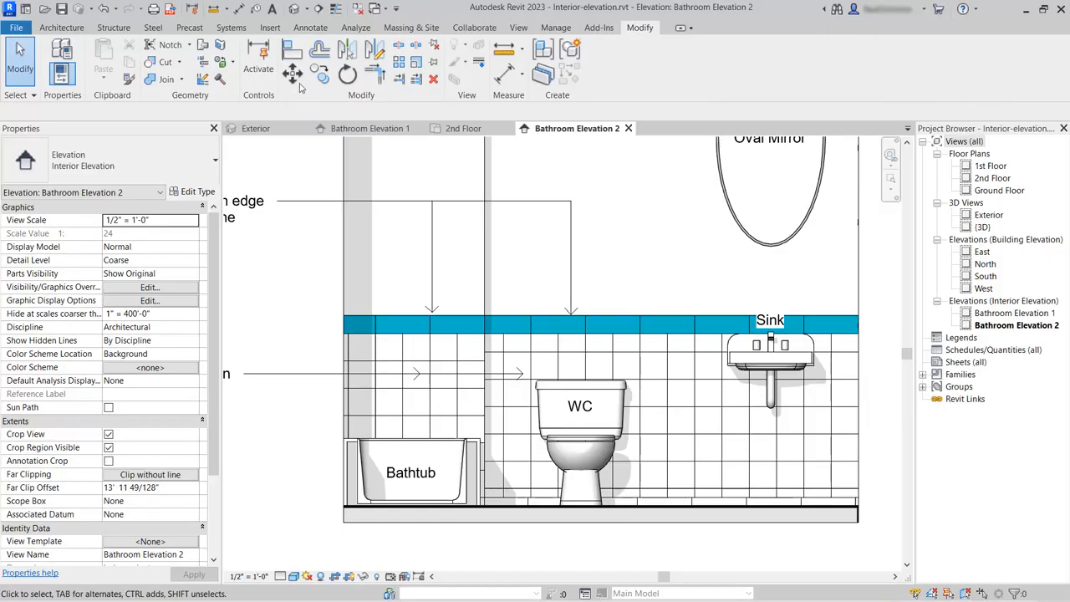
{"action": "left_click", "coordinate": [292, 49]}
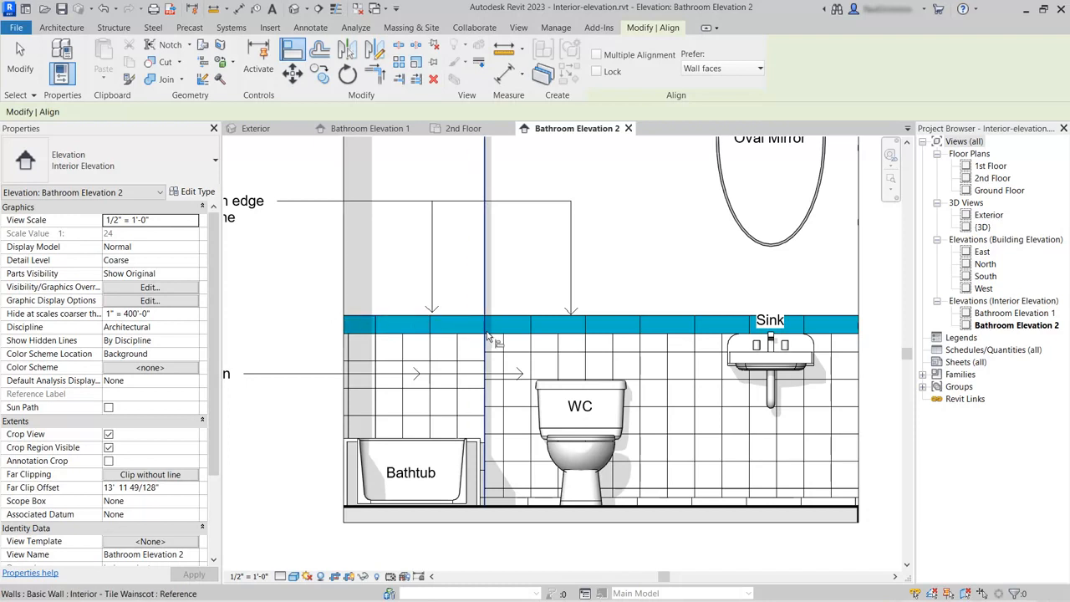
{"action": "left_click", "coordinate": [596, 341]}
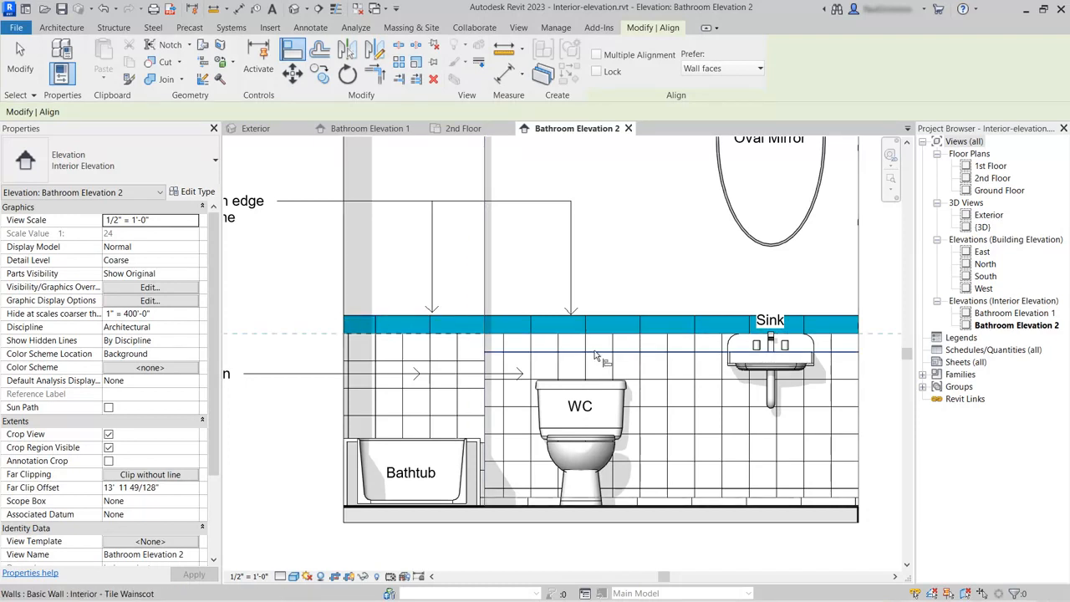
{"action": "left_click", "coordinate": [597, 356]}
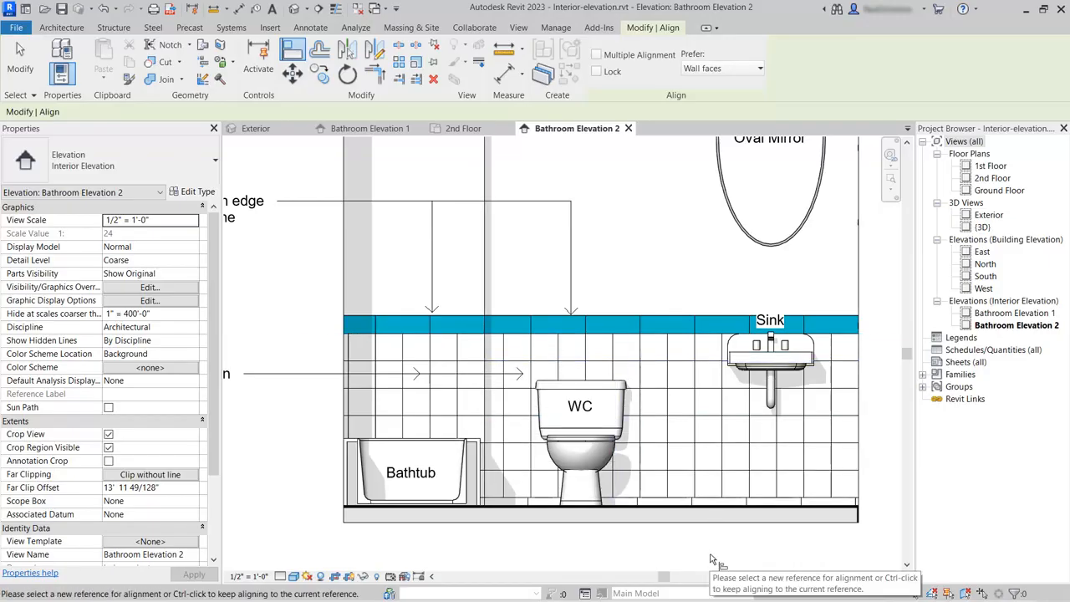
Align the vertical joint in the bottom tile row, between the toilet and sink, with the vertical tile grid line above it
{"action": "left_click", "coordinate": [695, 459]}
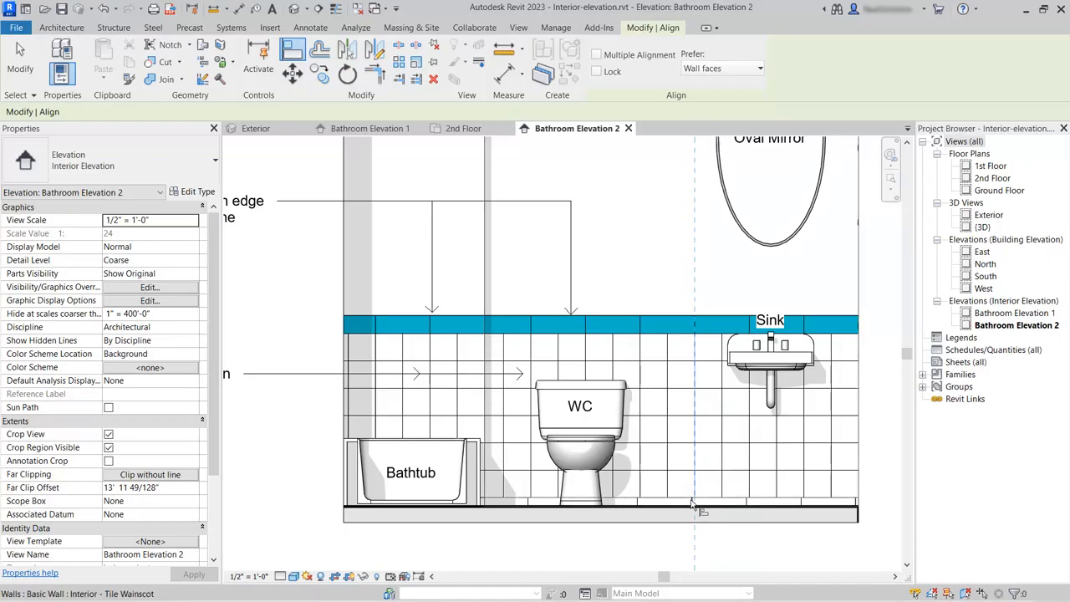
{"action": "left_click", "coordinate": [692, 505]}
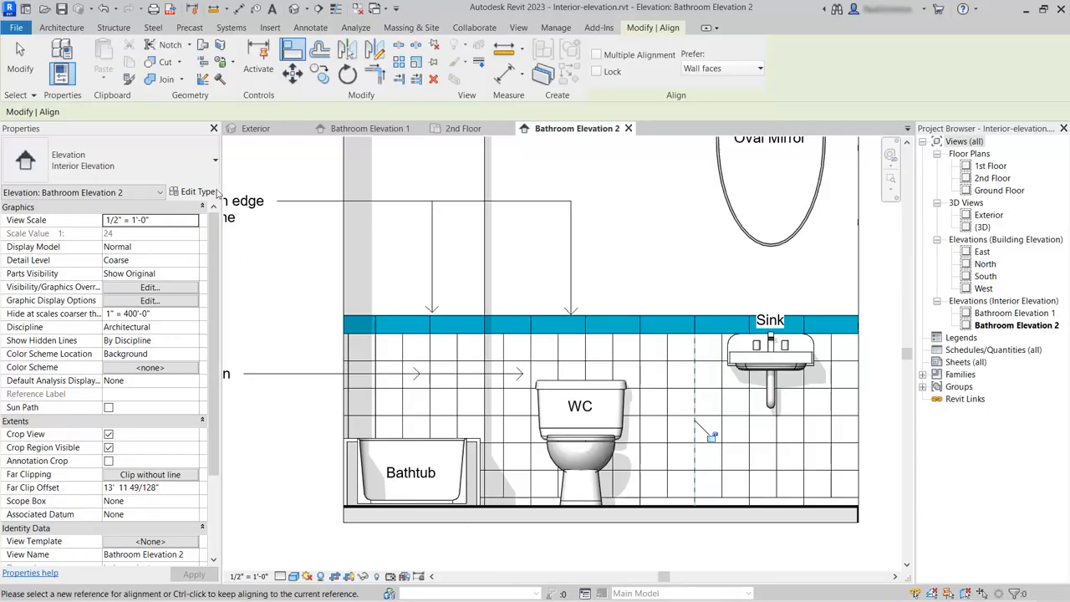
{"action": "left_click", "coordinate": [21, 61]}
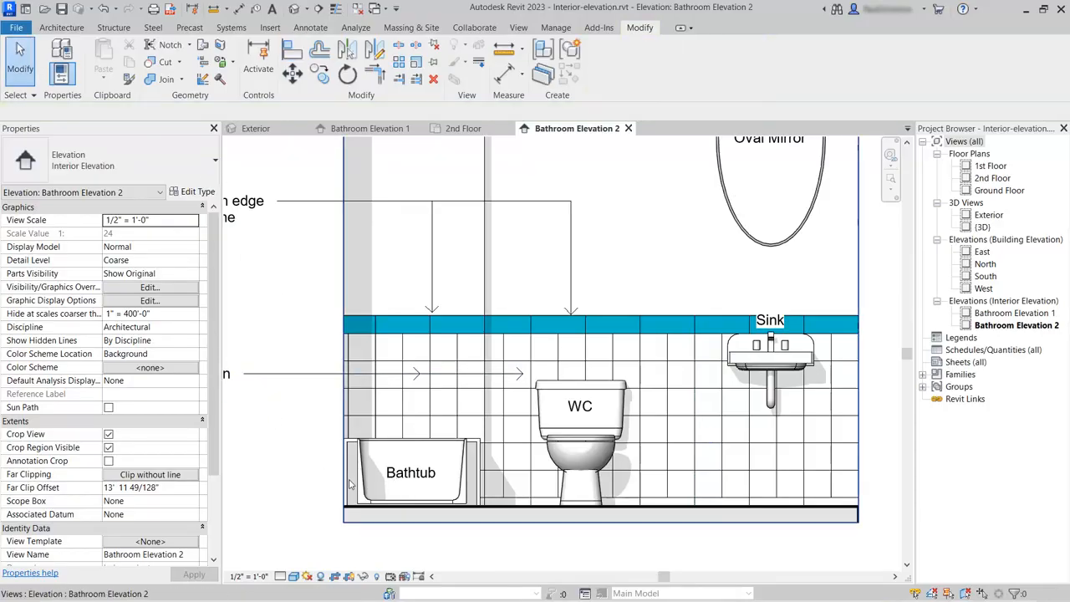
Add an aligned dimension string using wall faces across the two side walls and the partition edge, placed just below the ceiling
{"action": "scroll", "coordinate": [370, 565], "scroll_direction": "down", "scroll_amount": 3}
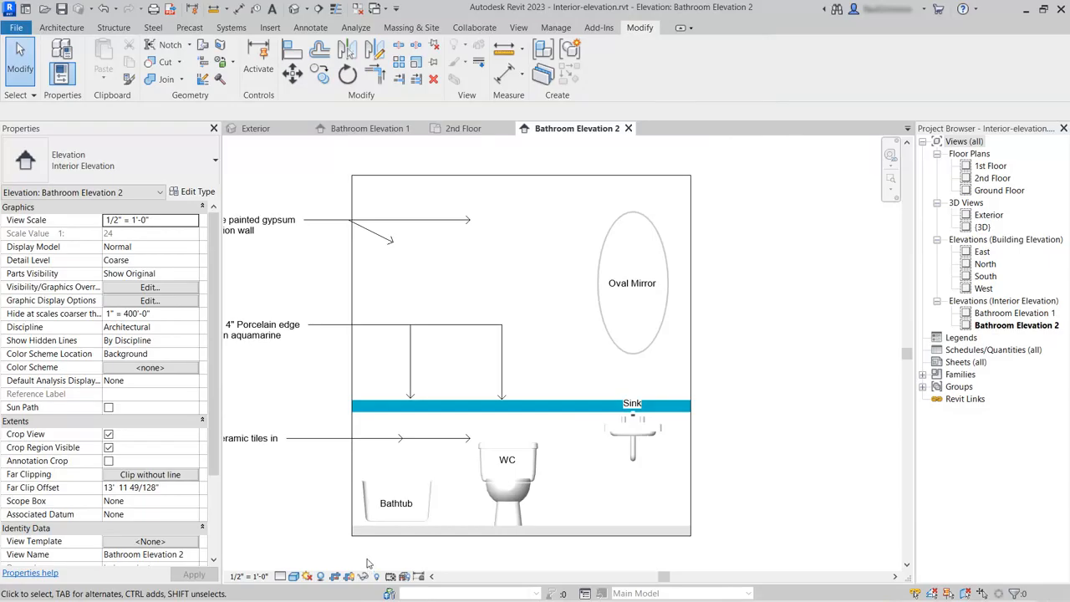
{"action": "middle_click_drag", "start_coordinate": [302, 413], "coordinate": [351, 413]}
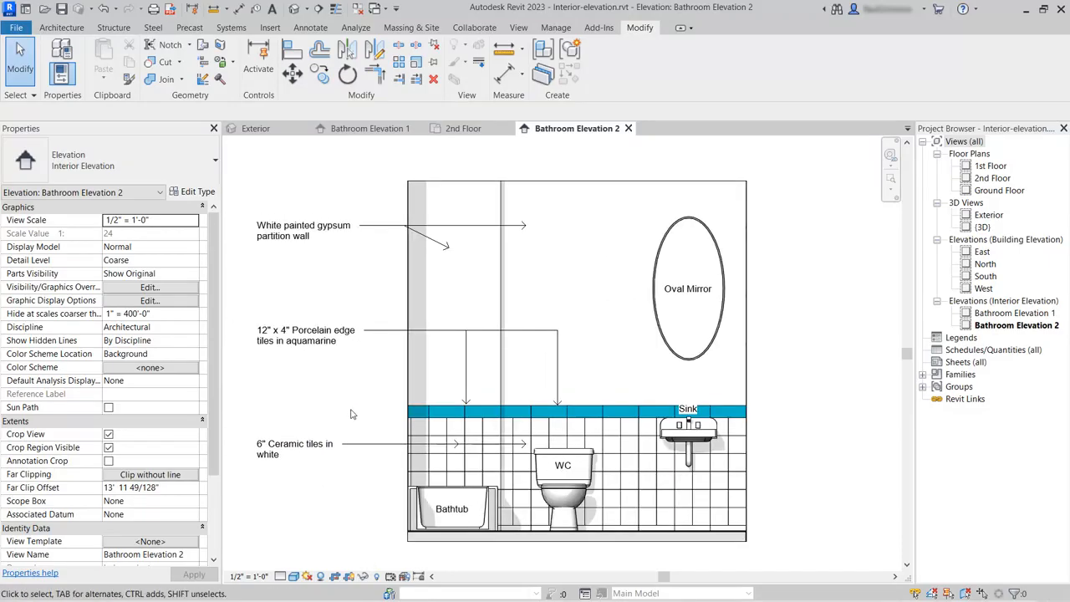
{"action": "left_click", "coordinate": [310, 27]}
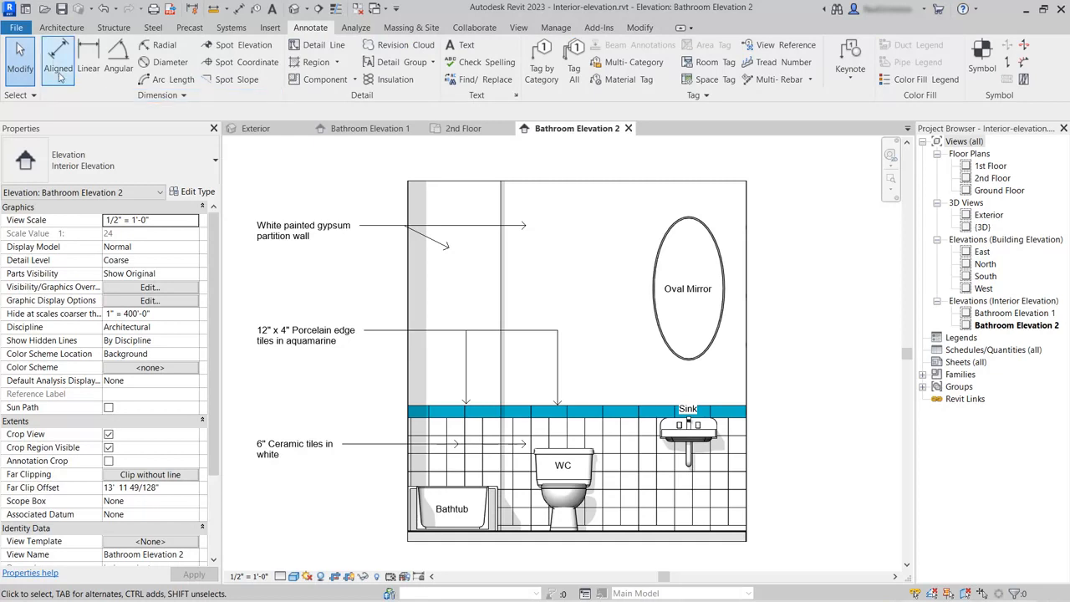
{"action": "left_click", "coordinate": [53, 55]}
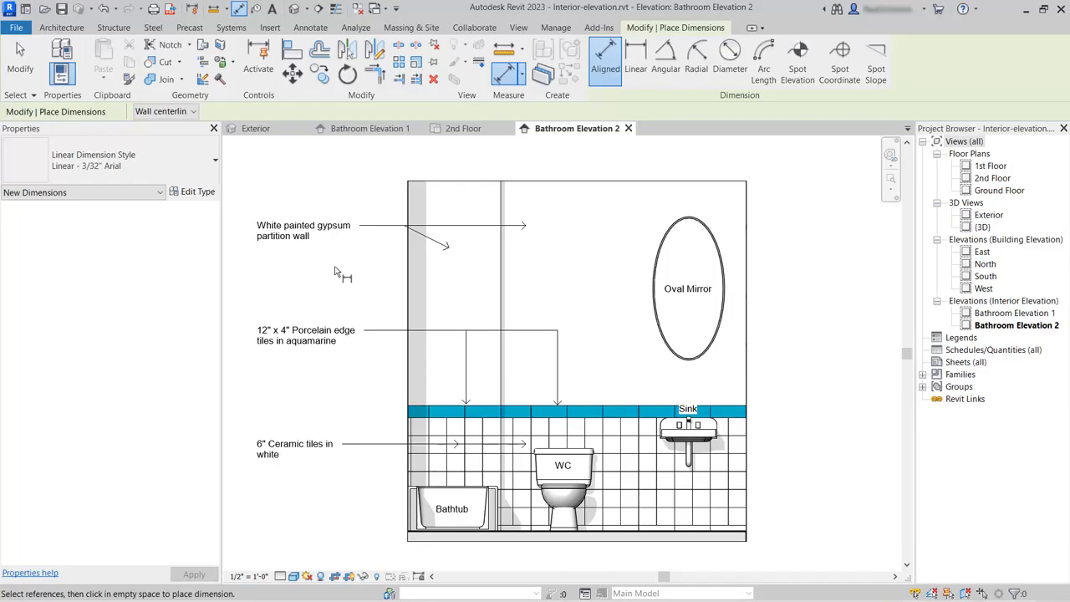
{"action": "left_click", "coordinate": [192, 113]}
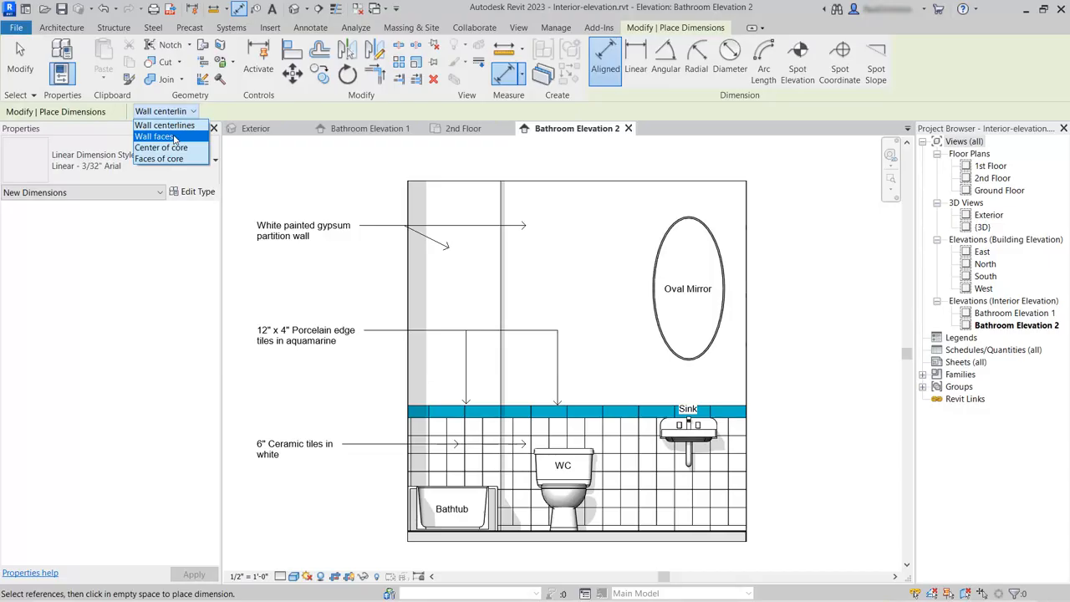
{"action": "left_click", "coordinate": [159, 136]}
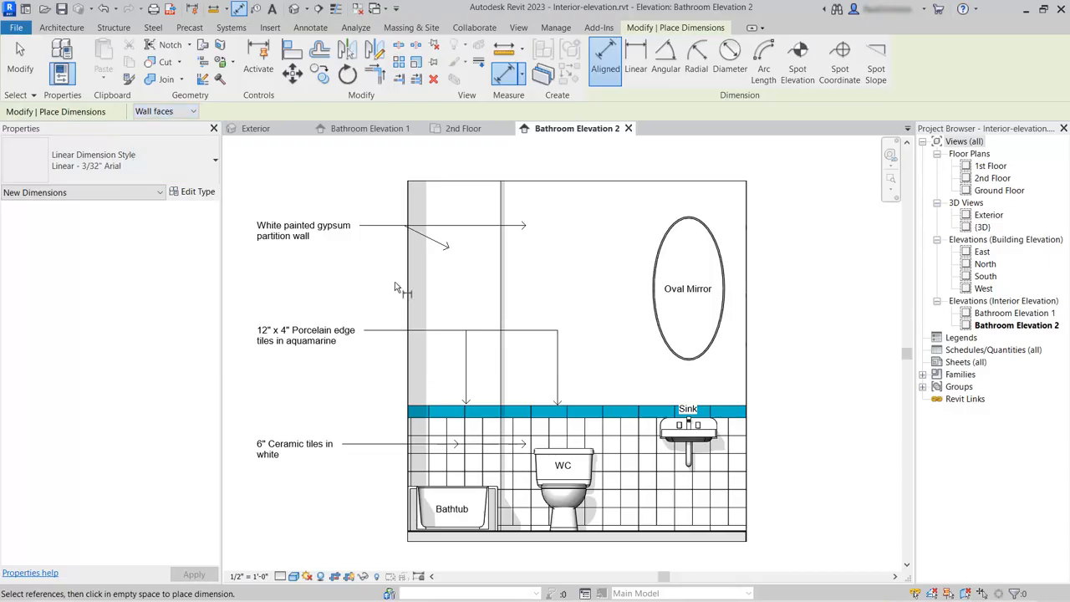
{"action": "left_click", "coordinate": [502, 276]}
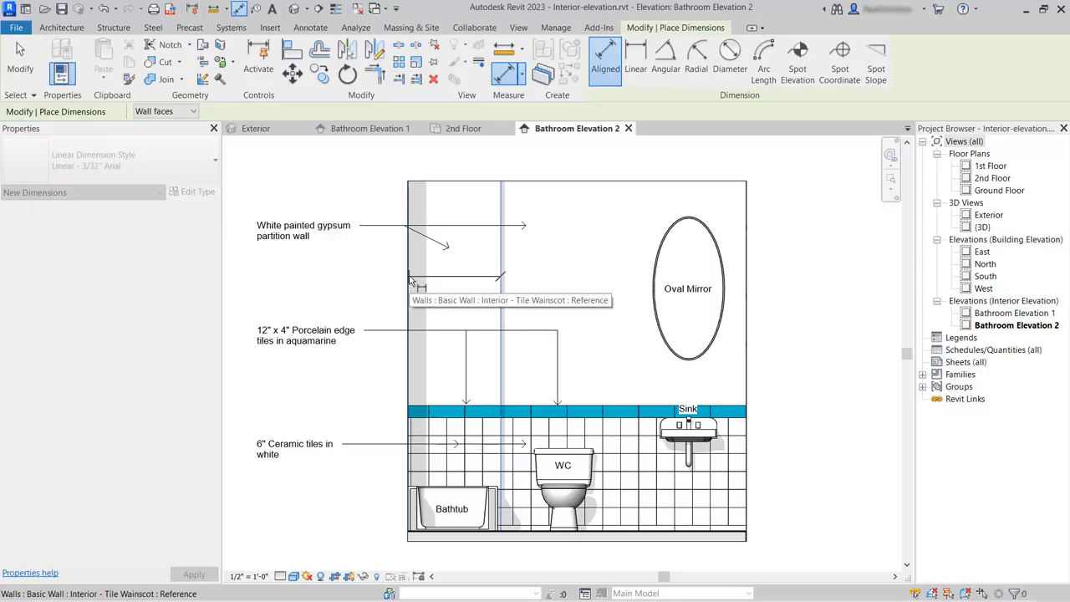
{"action": "left_click", "coordinate": [410, 279]}
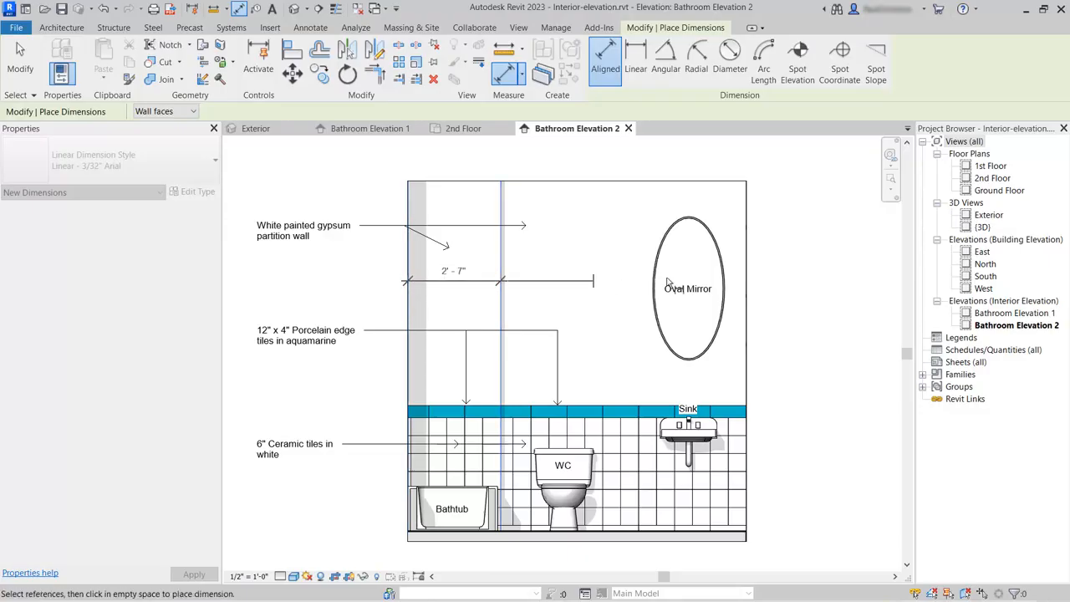
{"action": "left_click", "coordinate": [749, 280]}
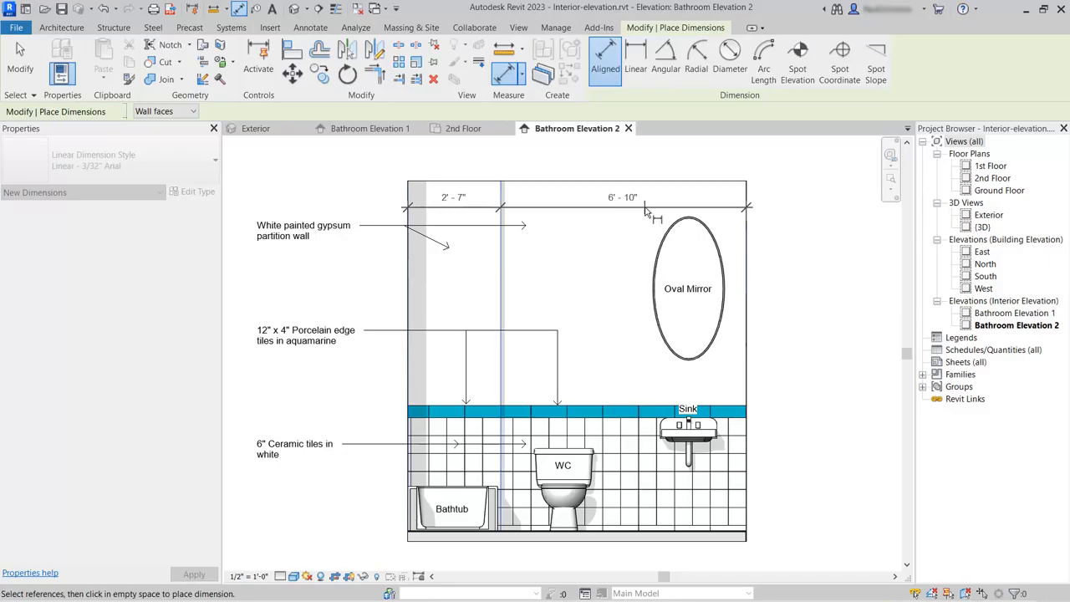
{"action": "left_click", "coordinate": [645, 211]}
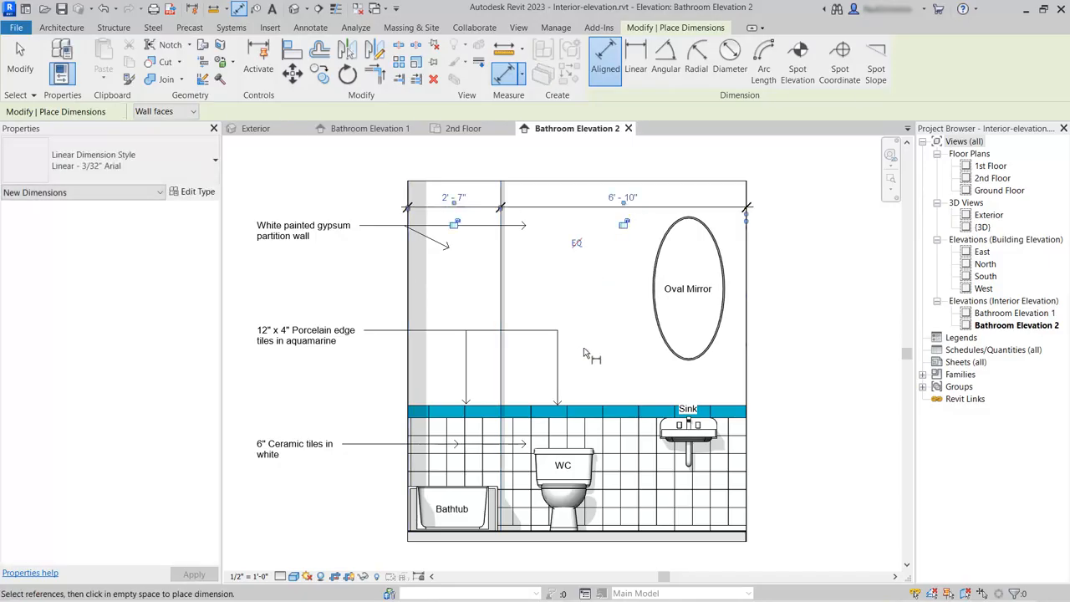
Dimension the horizontal spacing from the sink centre to the adjacent side wall and the toilet centre, placing the string below the floor
{"action": "left_click", "coordinate": [689, 457]}
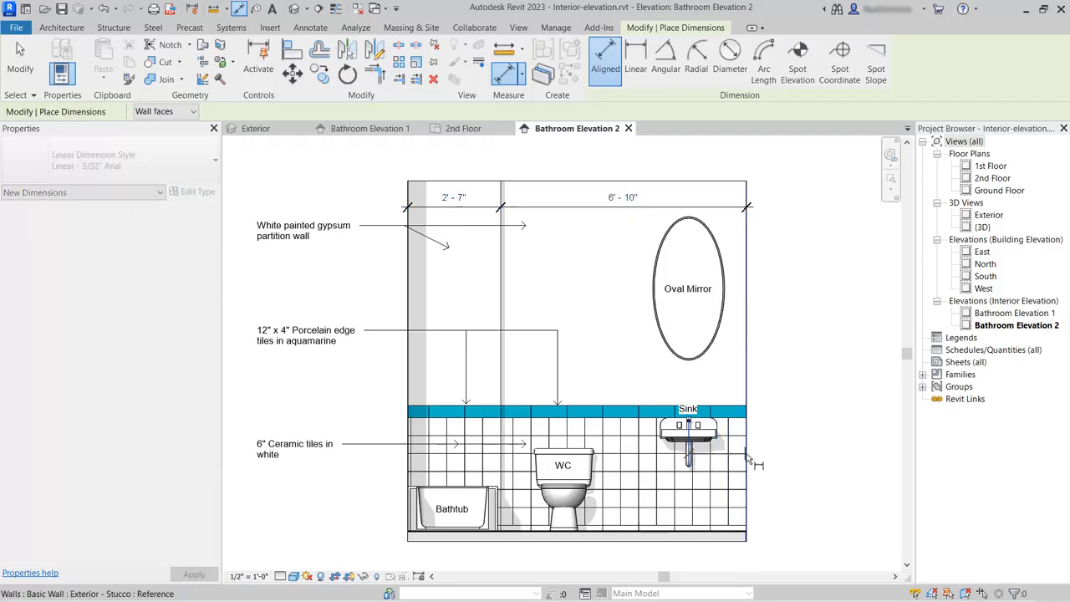
{"action": "left_click", "coordinate": [746, 457]}
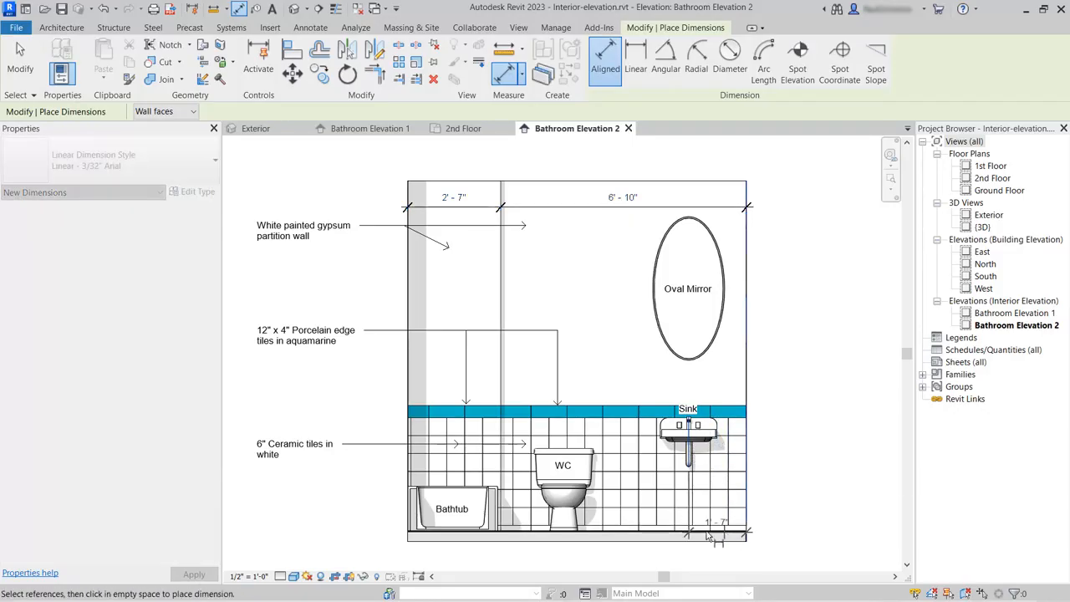
{"action": "left_click", "coordinate": [564, 523]}
{"action": "middle_click_drag", "start_coordinate": [599, 565], "coordinate": [596, 545]}
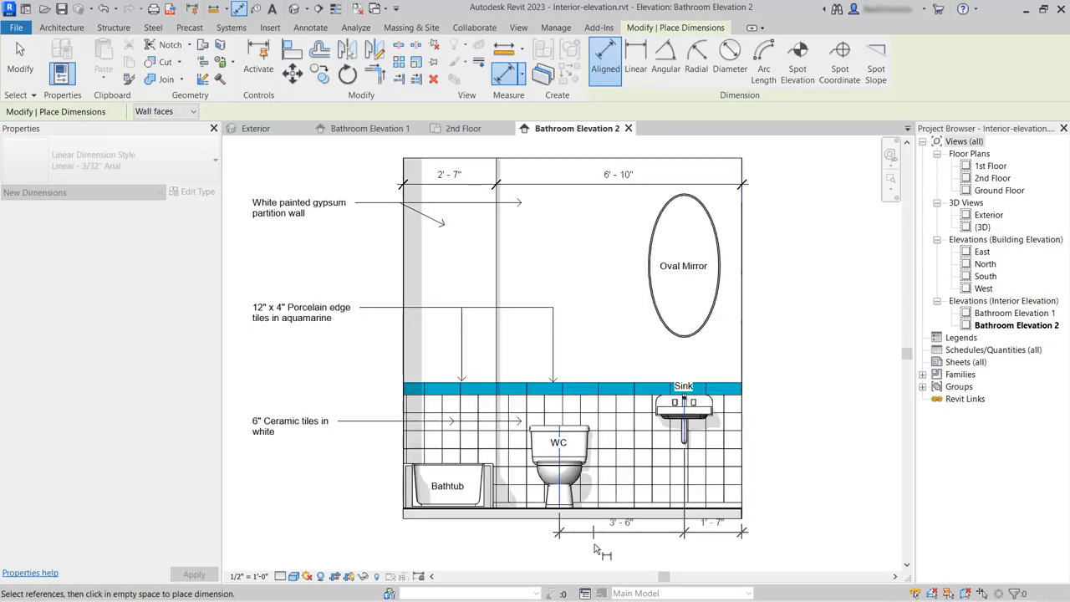
{"action": "left_click", "coordinate": [649, 547]}
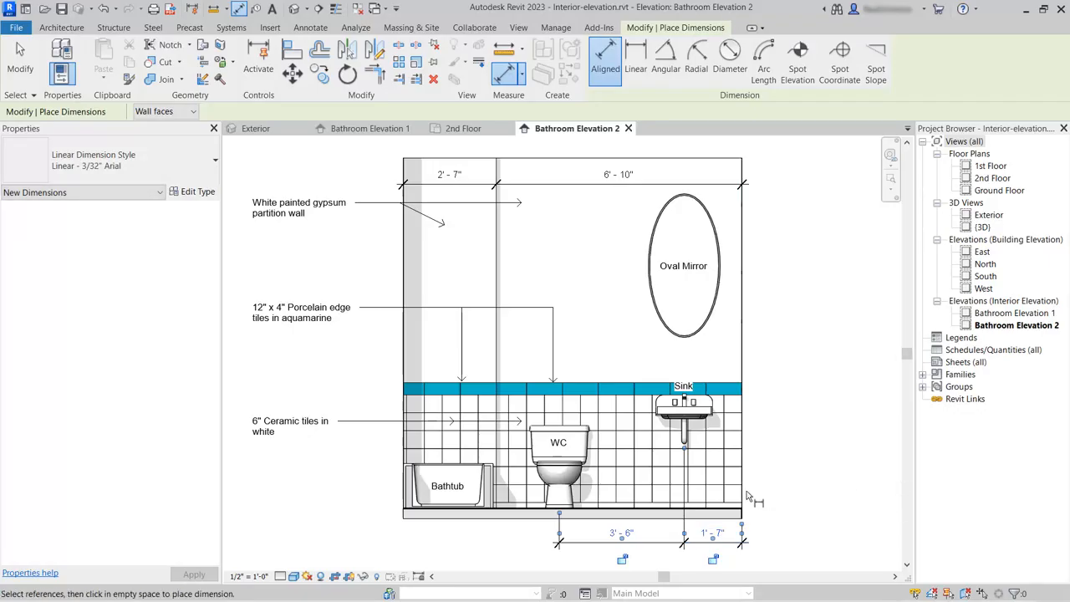
Dimension the sink's height above the floor, placing the vertical dimension outside the wall beside the sink
{"action": "left_click", "coordinate": [707, 412]}
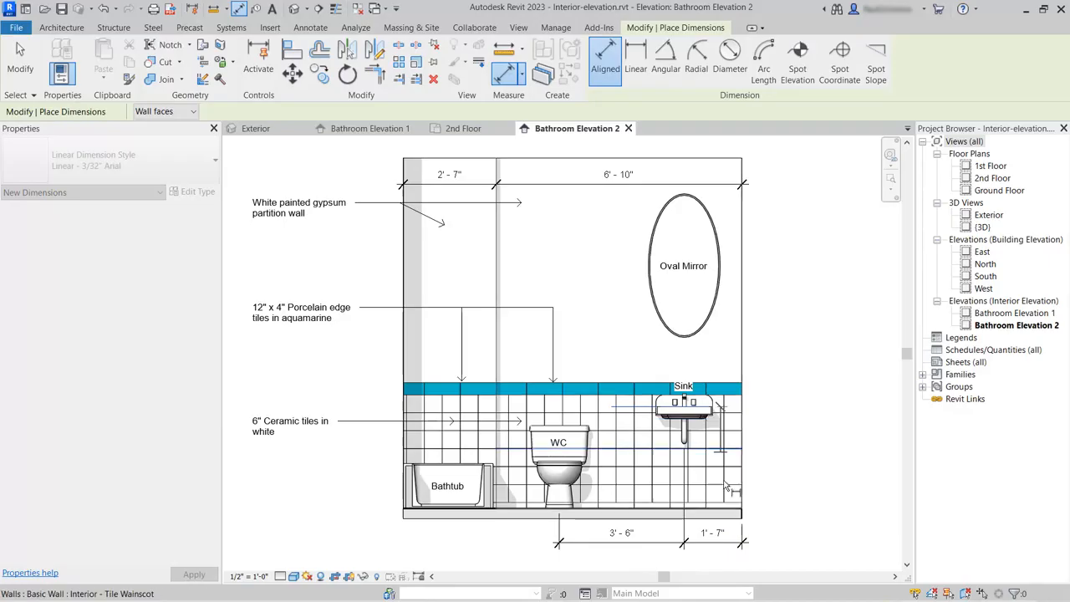
{"action": "left_click", "coordinate": [723, 510]}
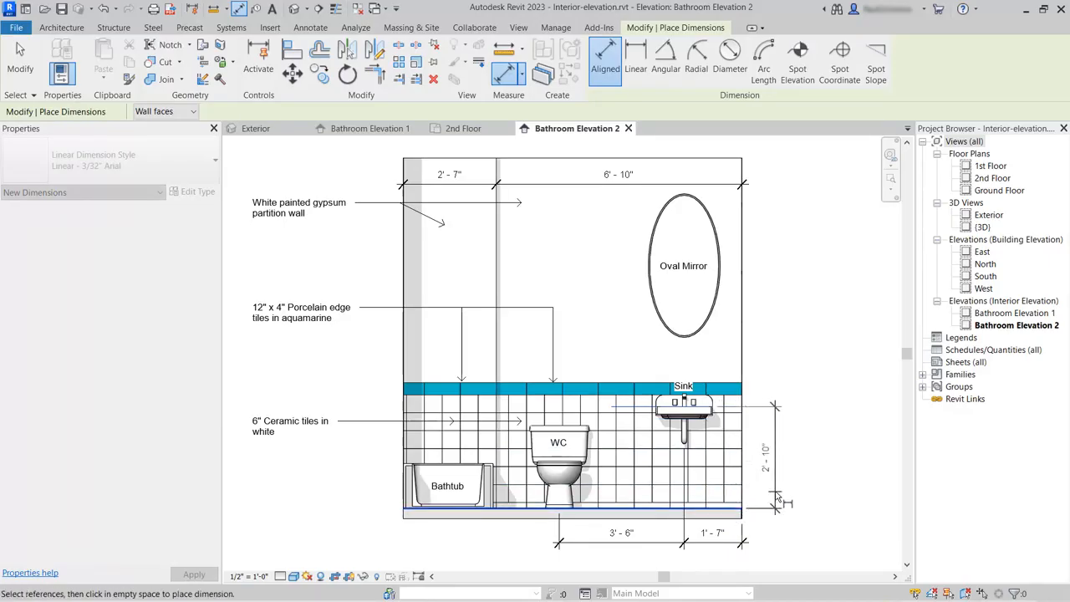
{"action": "left_click", "coordinate": [771, 497]}
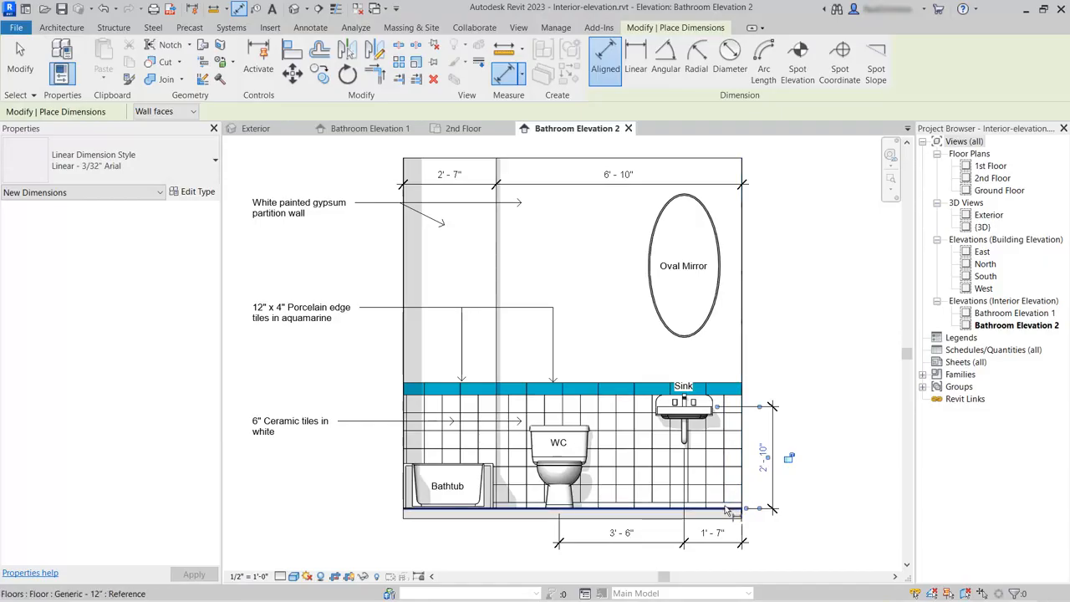
Add a vertical dimension string from the floor to the top of the blue tile band and the oval mirror's centre, outside the sink dimension
{"action": "left_click", "coordinate": [725, 510]}
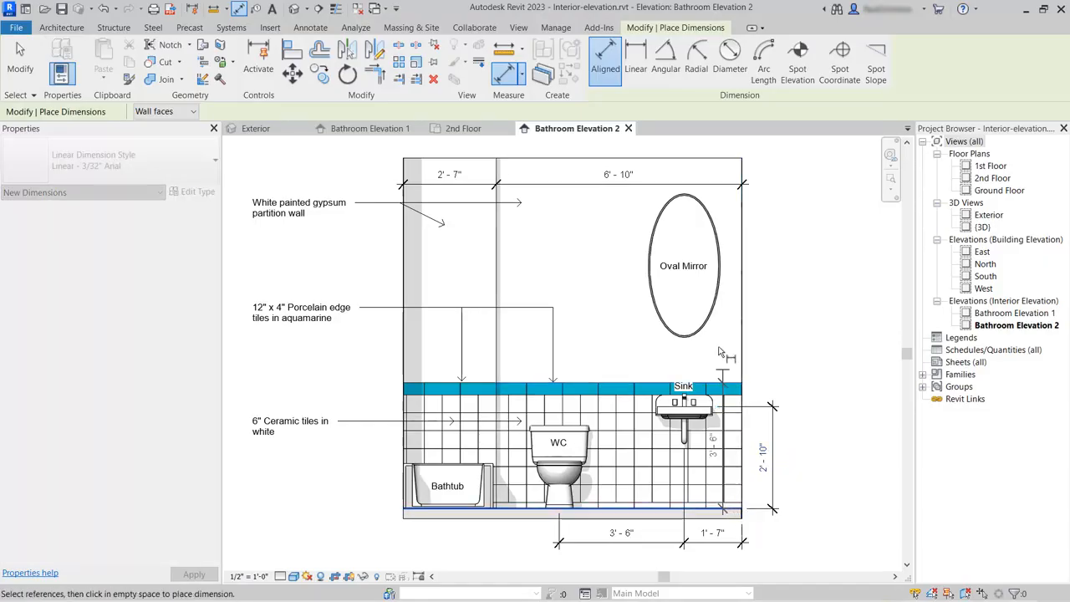
{"action": "left_click", "coordinate": [707, 266]}
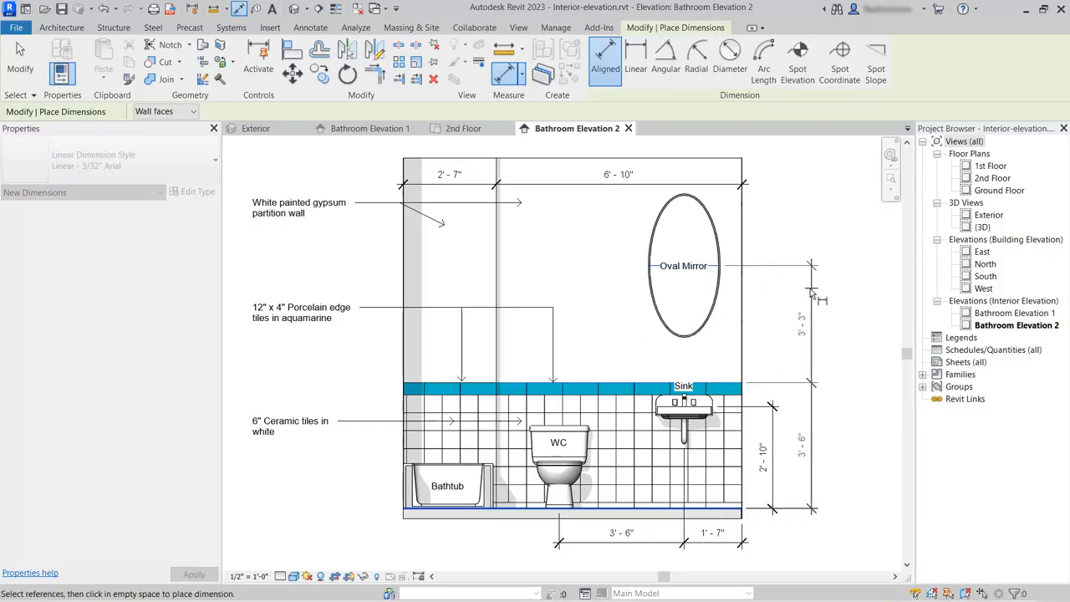
{"action": "left_click", "coordinate": [809, 301]}
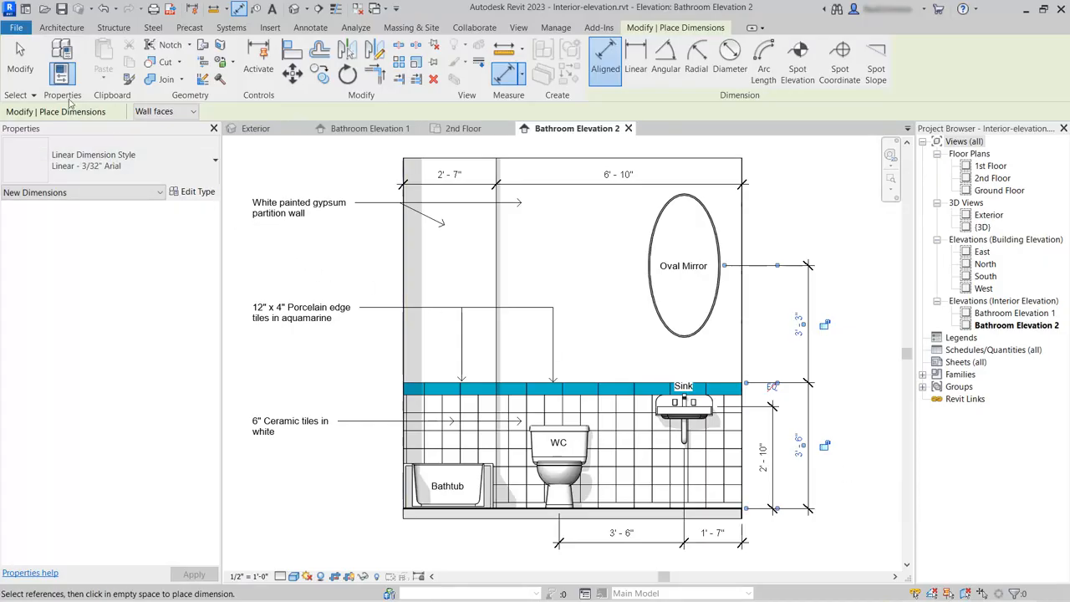
{"action": "left_click", "coordinate": [21, 60]}
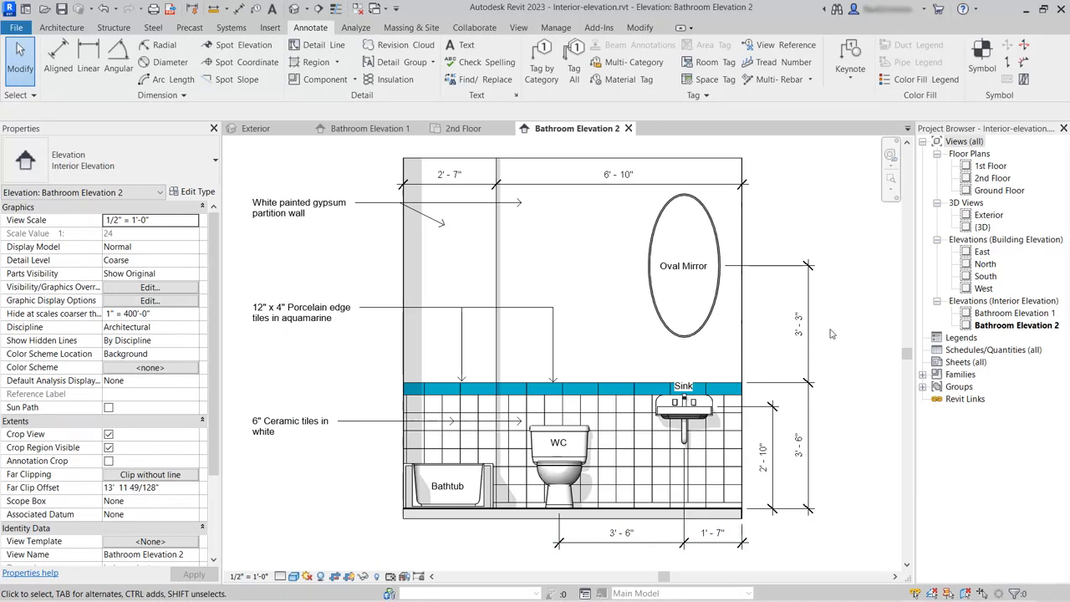
Move the oval mirror by setting the dimension from the top of the blue tile band to its centre to 2' 4"
{"action": "left_click", "coordinate": [705, 329]}
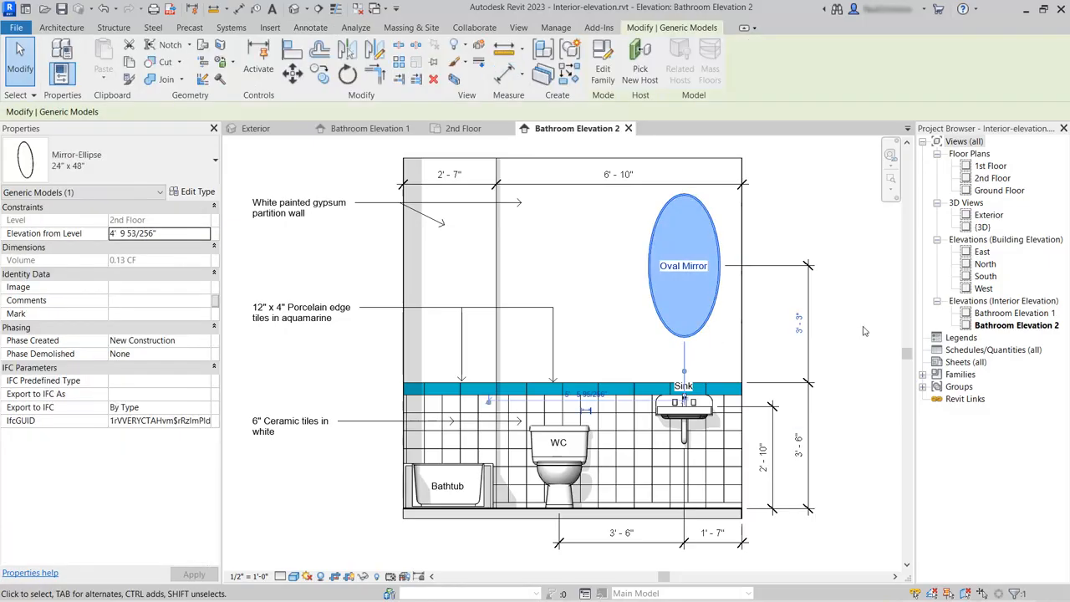
{"action": "left_click", "coordinate": [799, 325]}
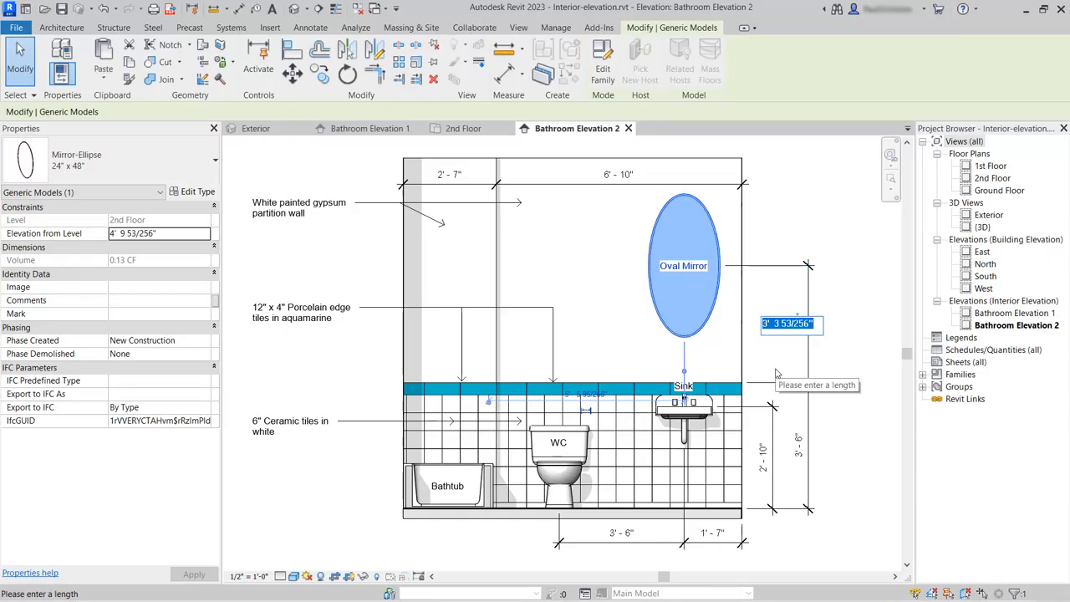
{"action": "type", "text": "2 4"}
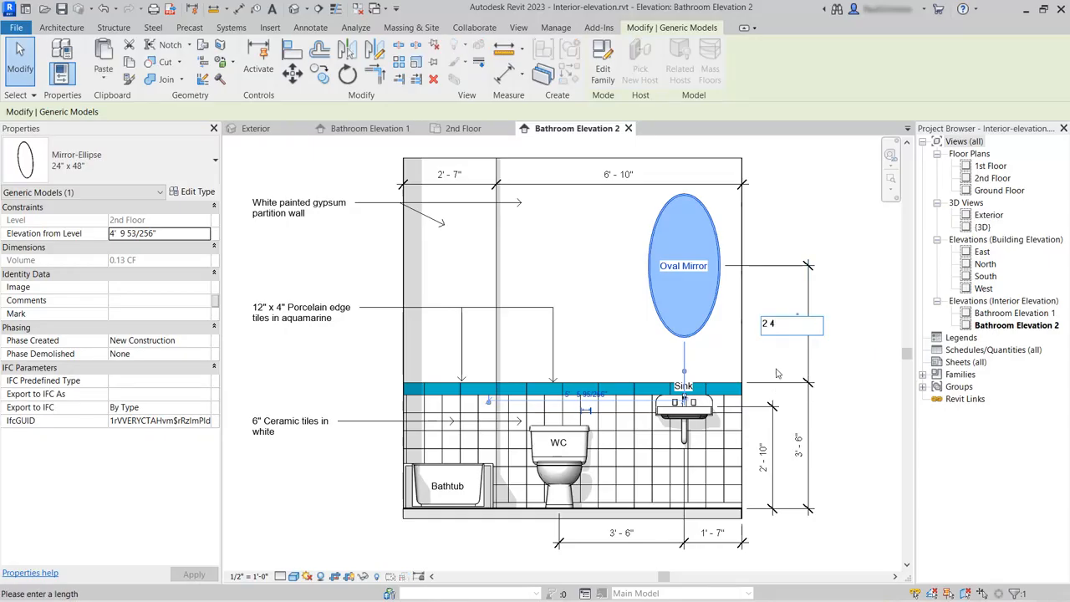
{"action": "key", "text": "Return"}
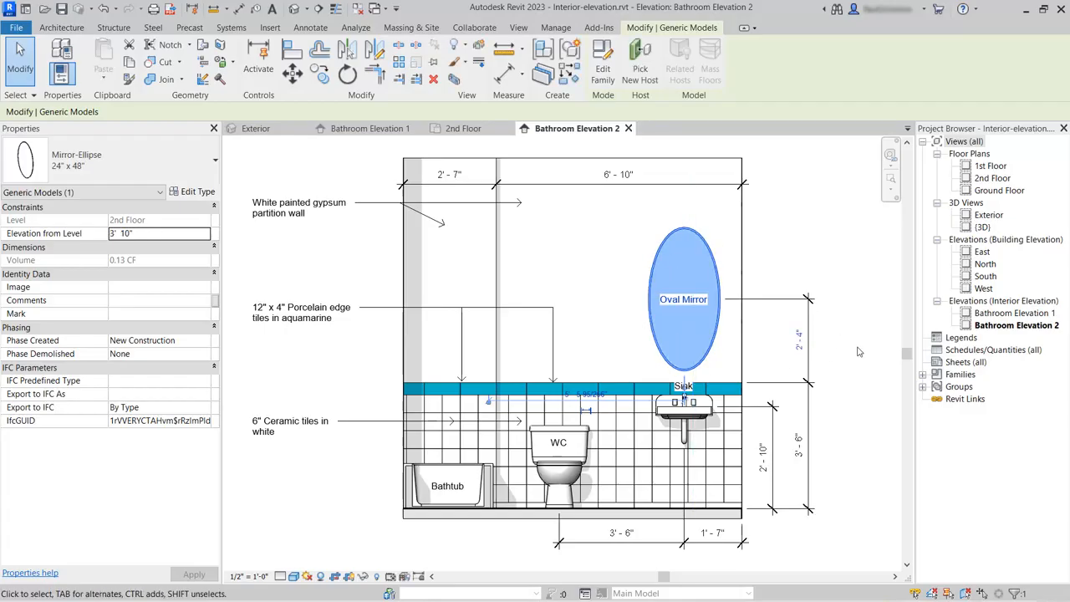
{"action": "left_click", "coordinate": [845, 432]}
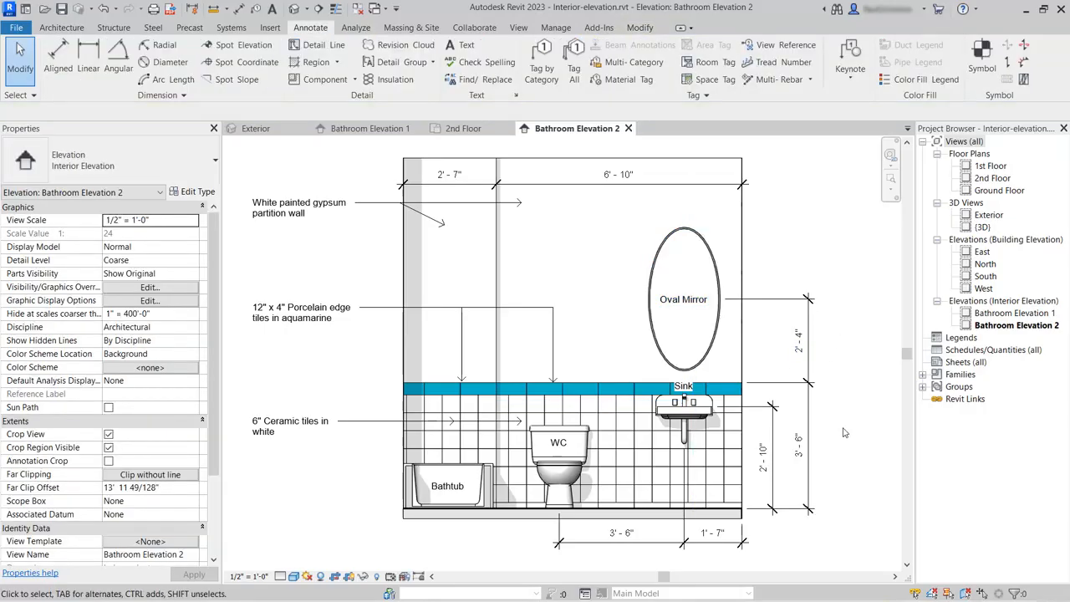